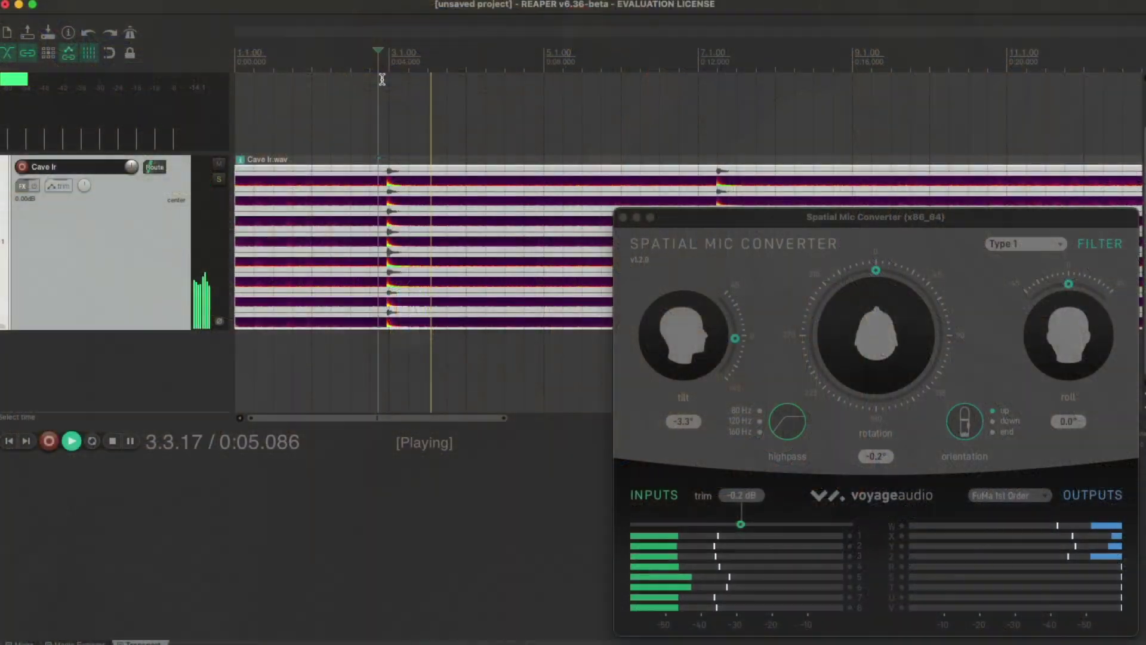
- Play the Cave Ir impulse response and trim the silent start off the item
key(space)
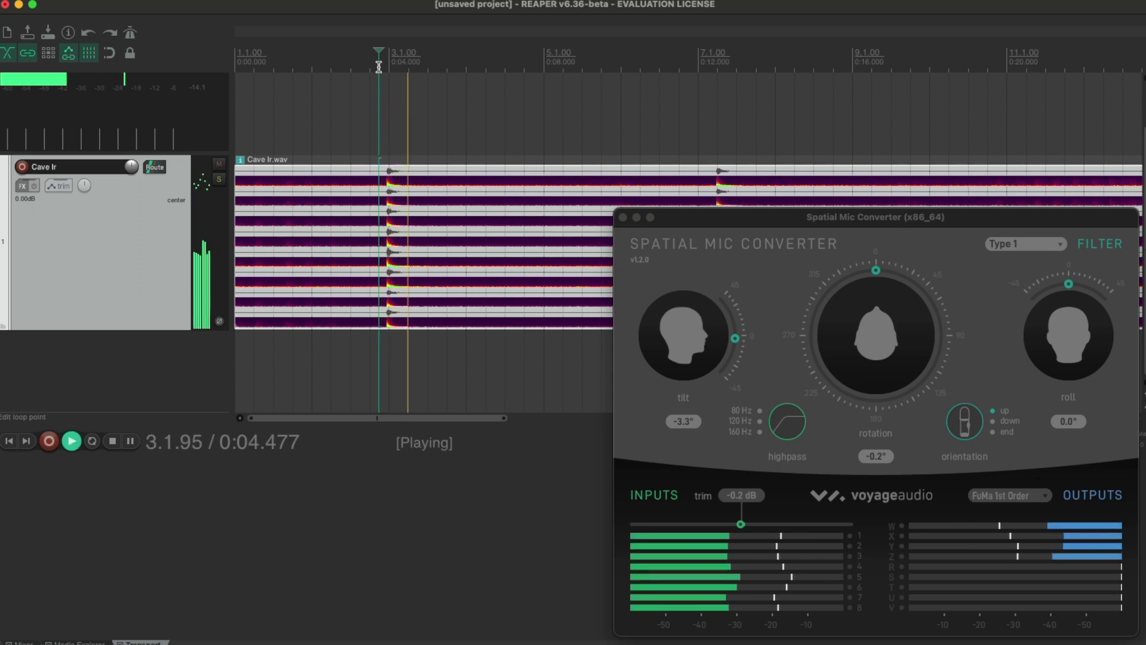
drag(238, 324, 332, 322)
- Move the Cave Ir.wav item to the project start and play it back
scroll(260, 320, up, 5)
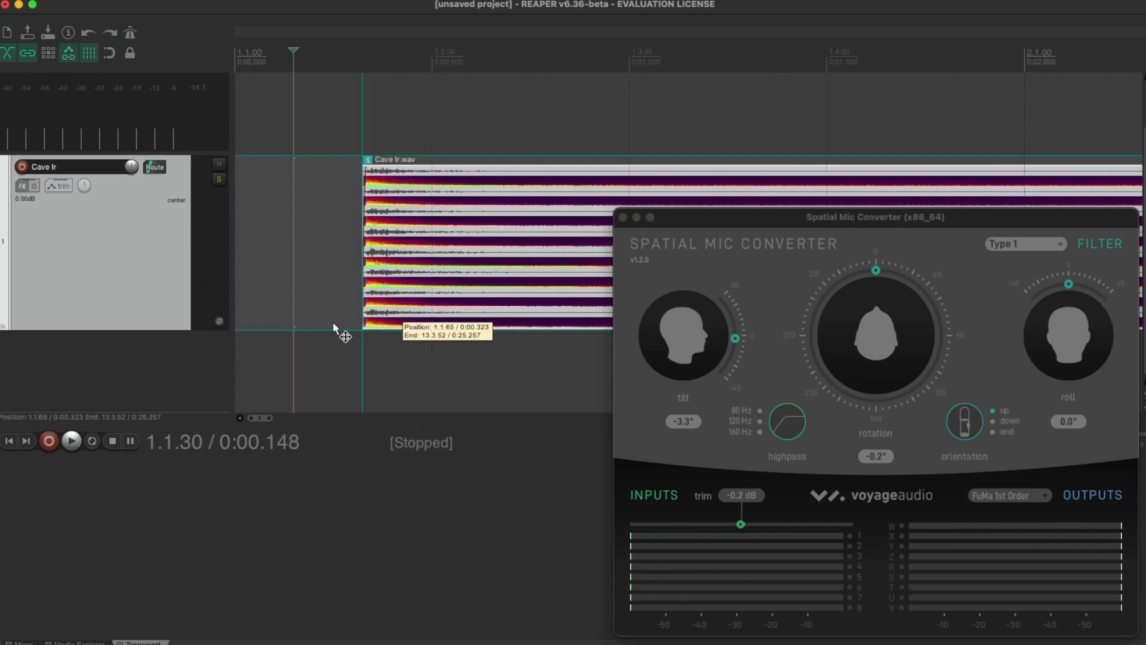
scroll(332, 322, up, 5)
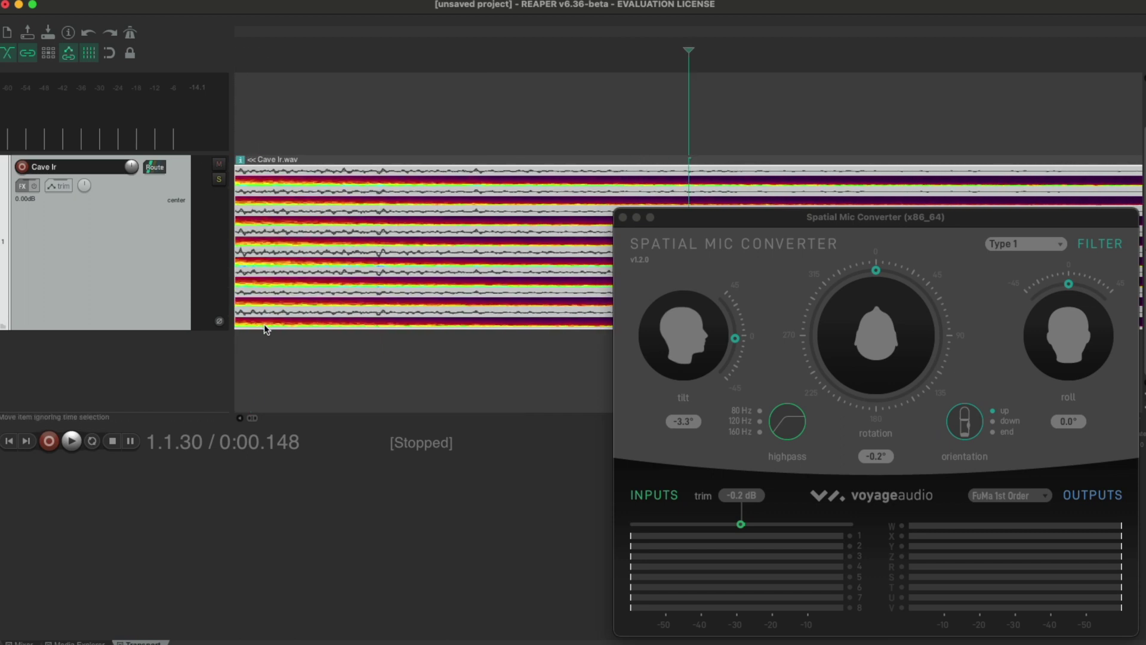
scroll(264, 323, down, 3)
click(258, 52)
scroll(298, 277, up, 3)
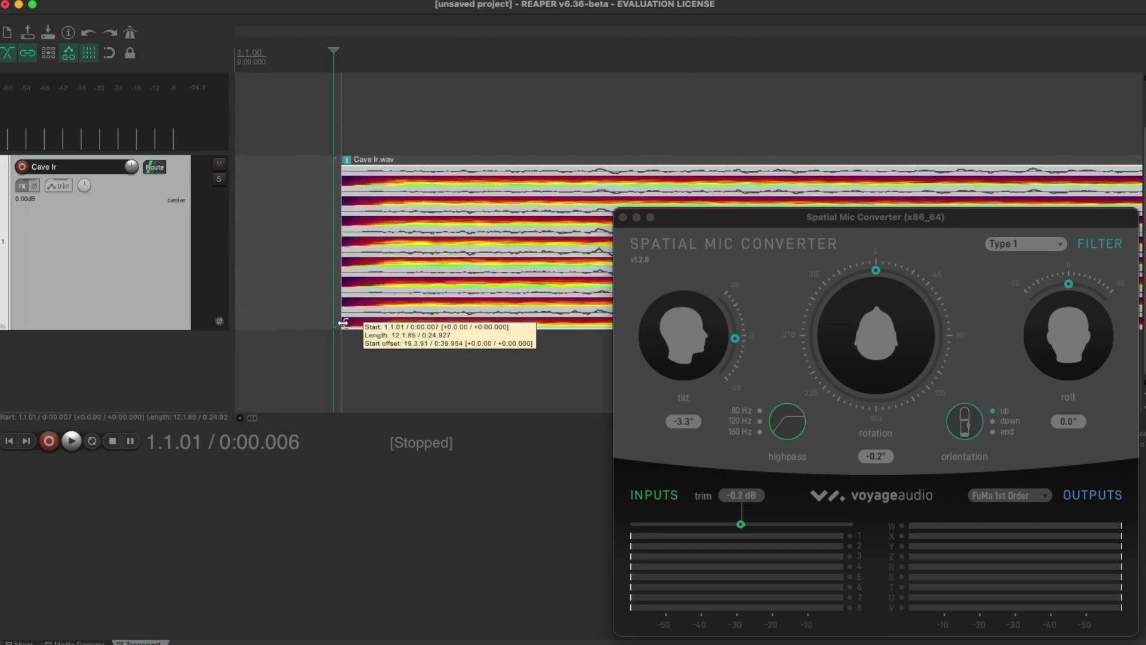
drag(330, 317, 230, 308)
scroll(230, 308, down, 3)
ctrl+scroll(322, 271, up, 2)
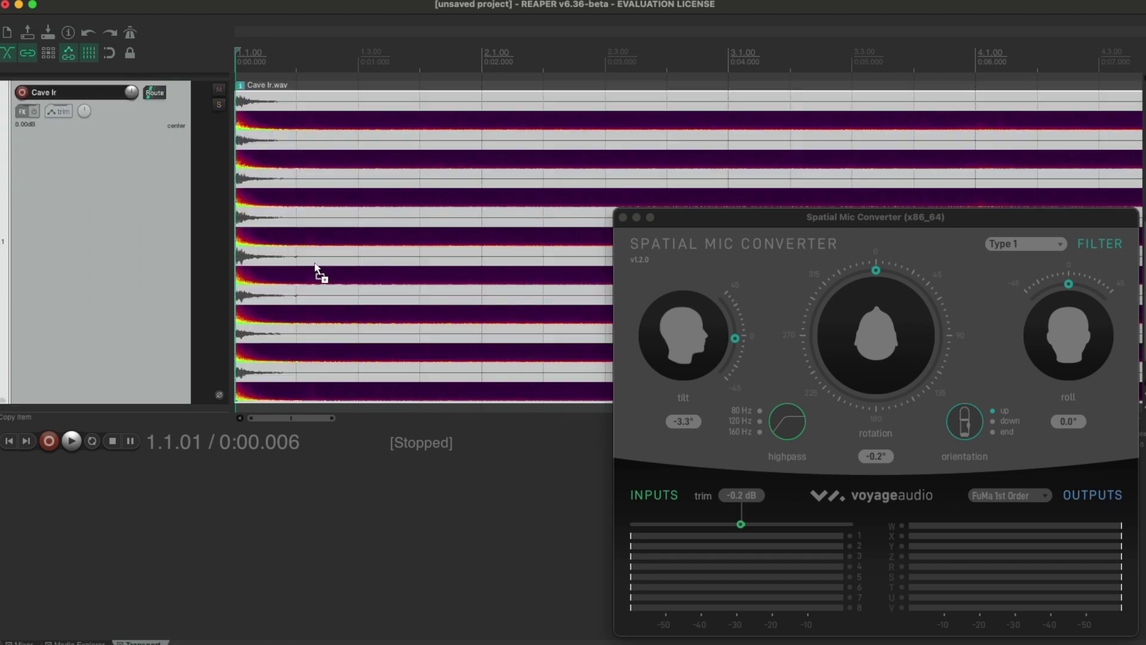
click(483, 62)
key(space)
- Split at 2.1.00, delete the remainder, end the item near 1.2.98 with a 0.1.69 fade-out
key(space)
key(s)
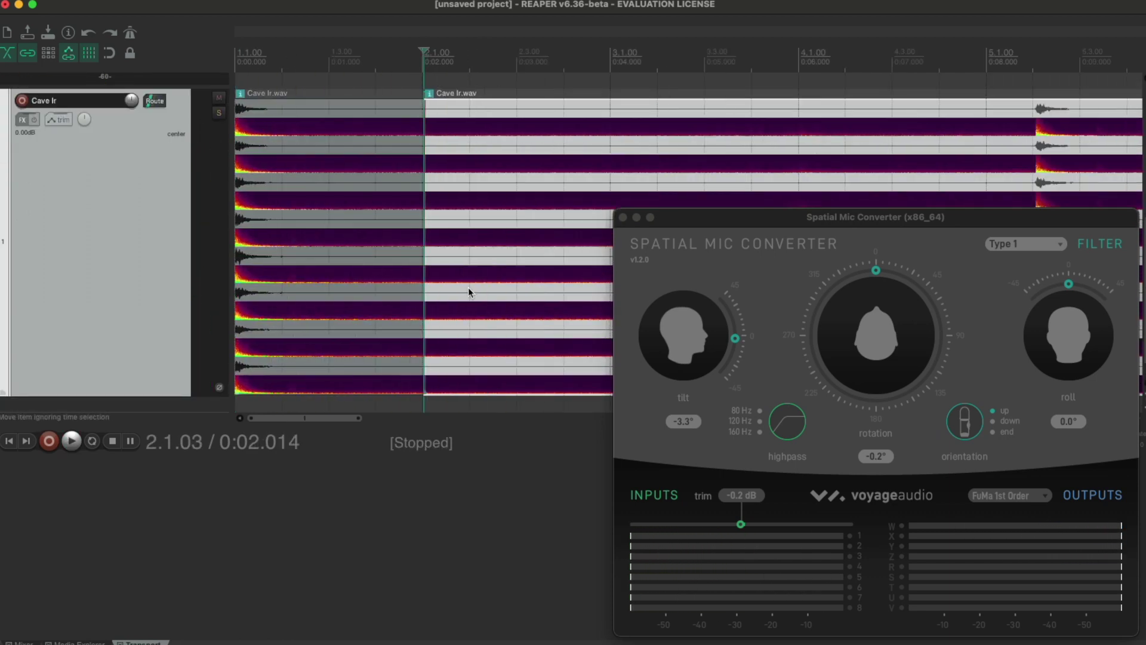
key(Delete)
scroll(382, 230, up, 2)
drag(686, 102, 338, 144)
key(space)
key(space)
drag(687, 376, 325, 357)
scroll(325, 356, down, 1)
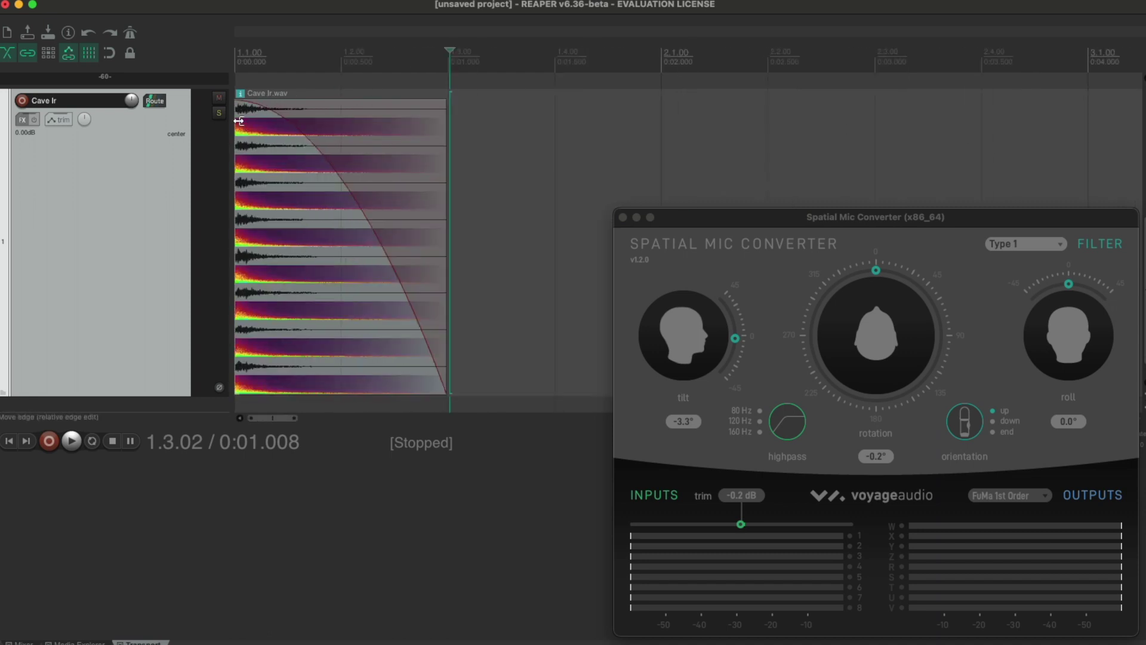
drag(319, 108, 270, 109)
- Audition the shortened item and extend its end slightly to keep the reverb tail
key(space)
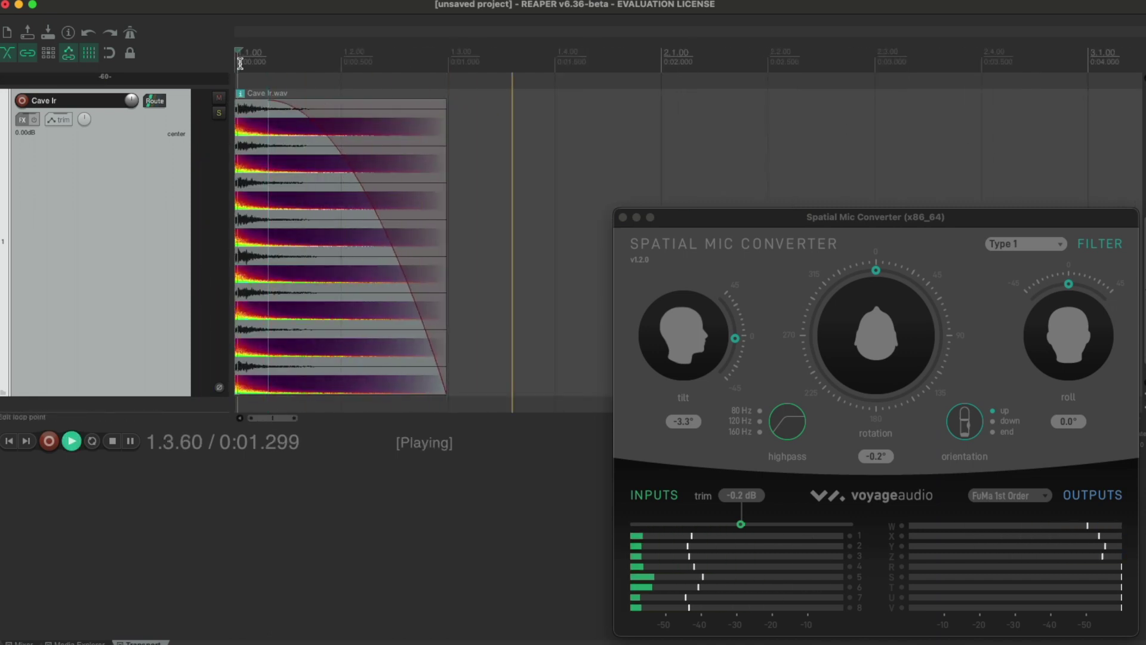
click(237, 59)
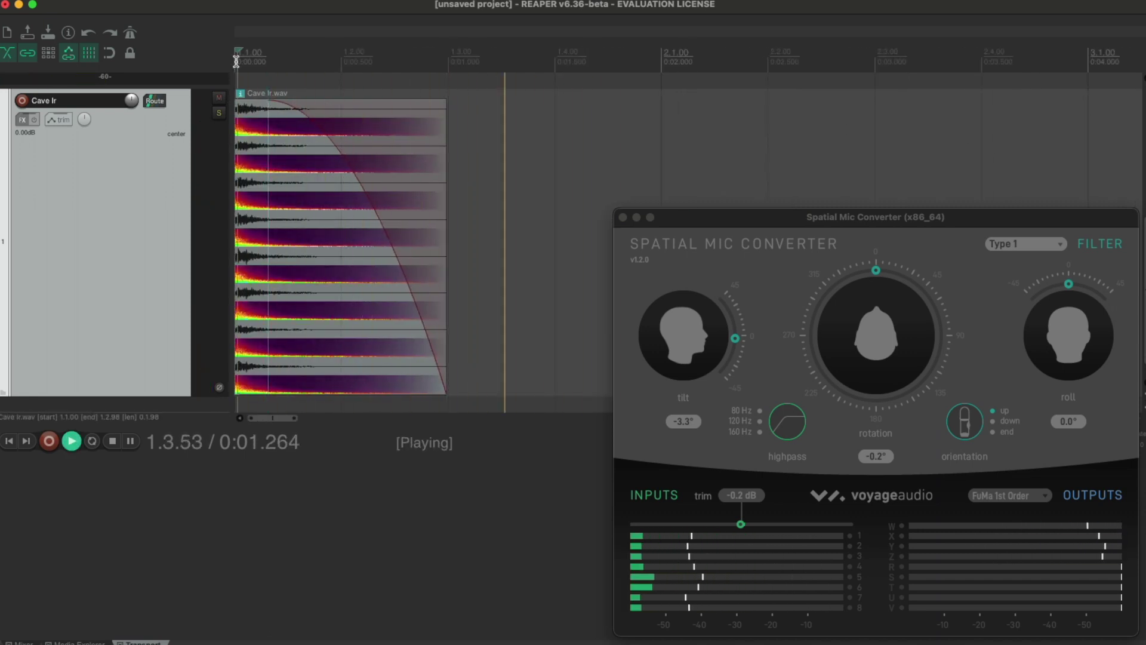
drag(451, 380, 490, 387)
key(space)
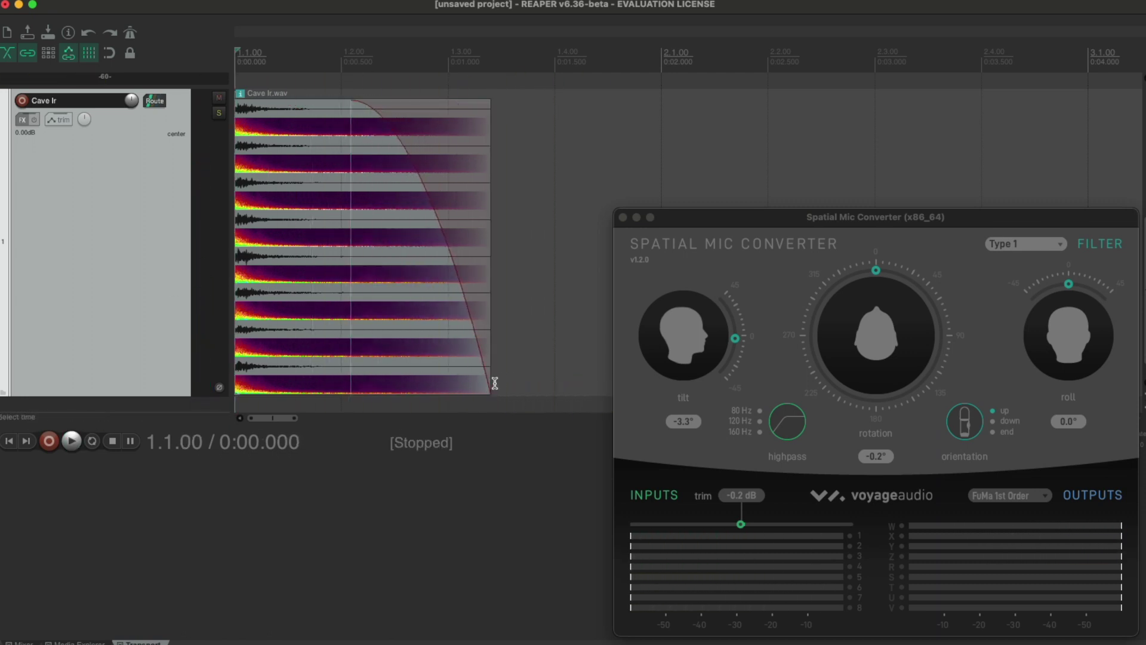
drag(502, 380, 505, 382)
key(space)
key(space)
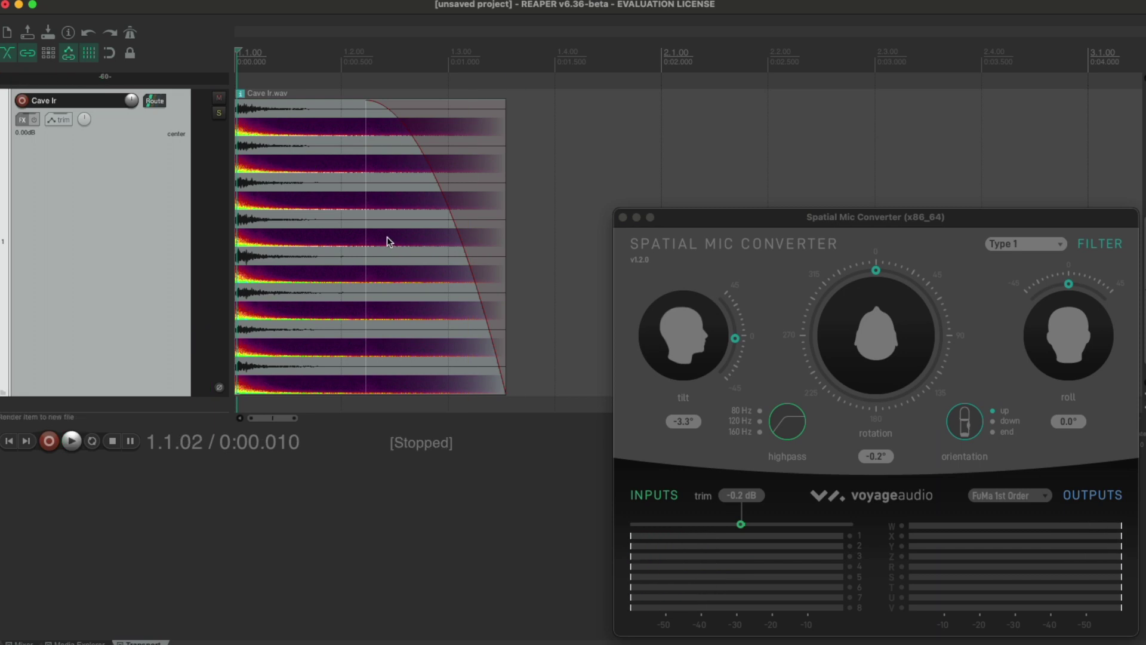
key(super+alt+r)
- Render the item as 'Cave IR 1st Order FuMa' to the Desktop at 96000 Hz
text(Cave IR)
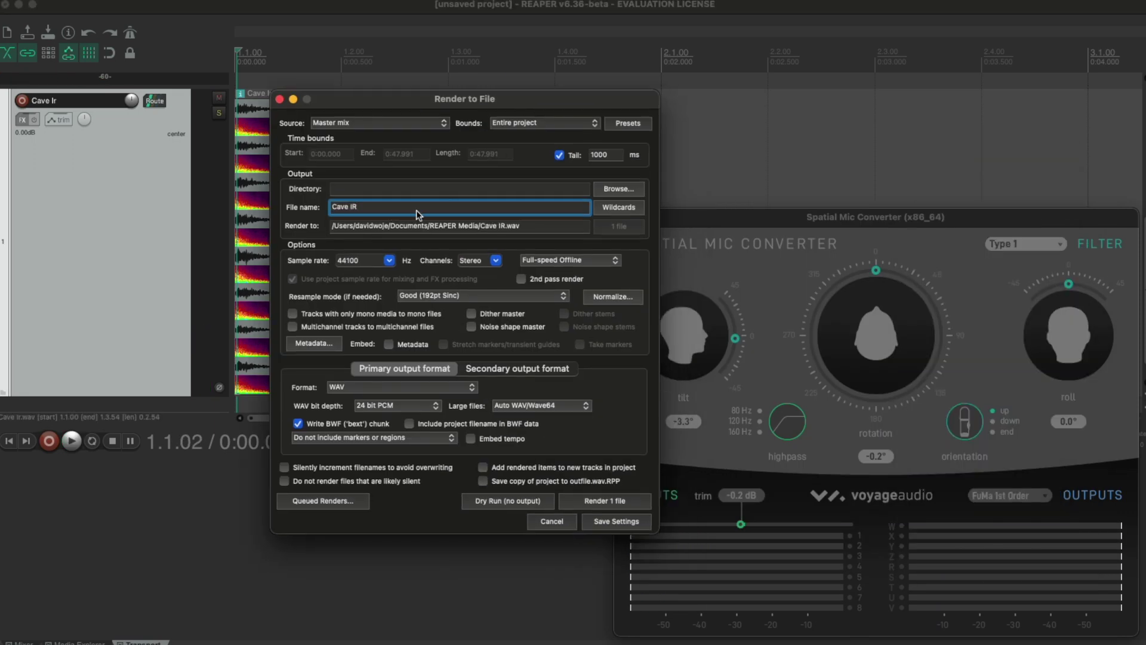
text( 1st Order FuMa)
click(619, 189)
click(627, 209)
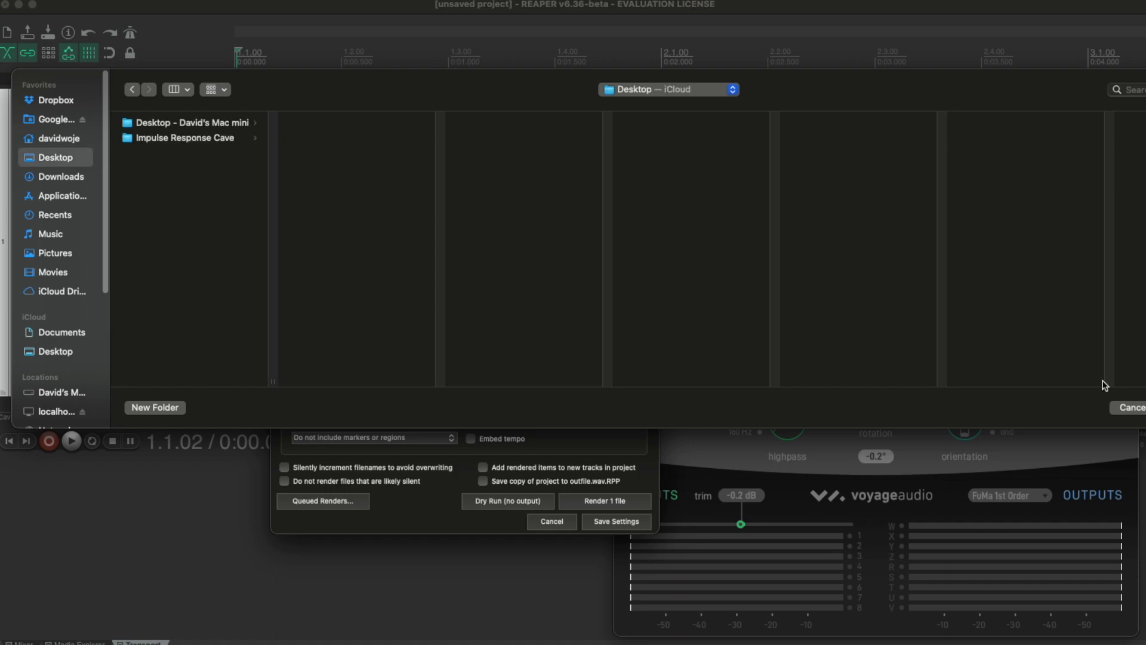
key(Return)
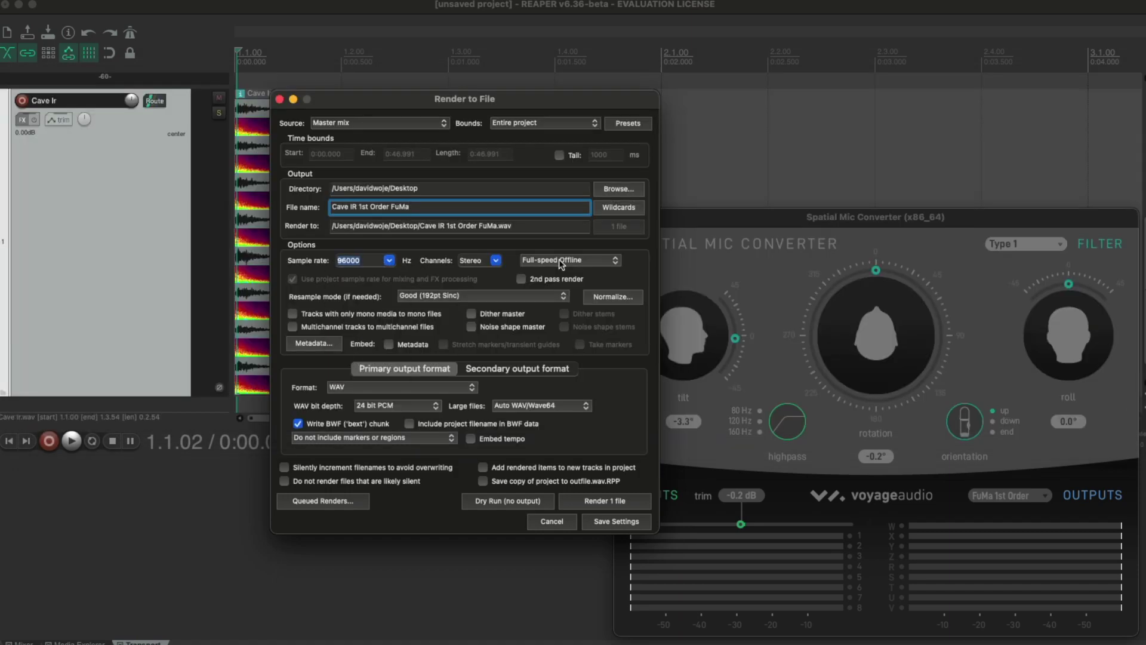
click(604, 500)
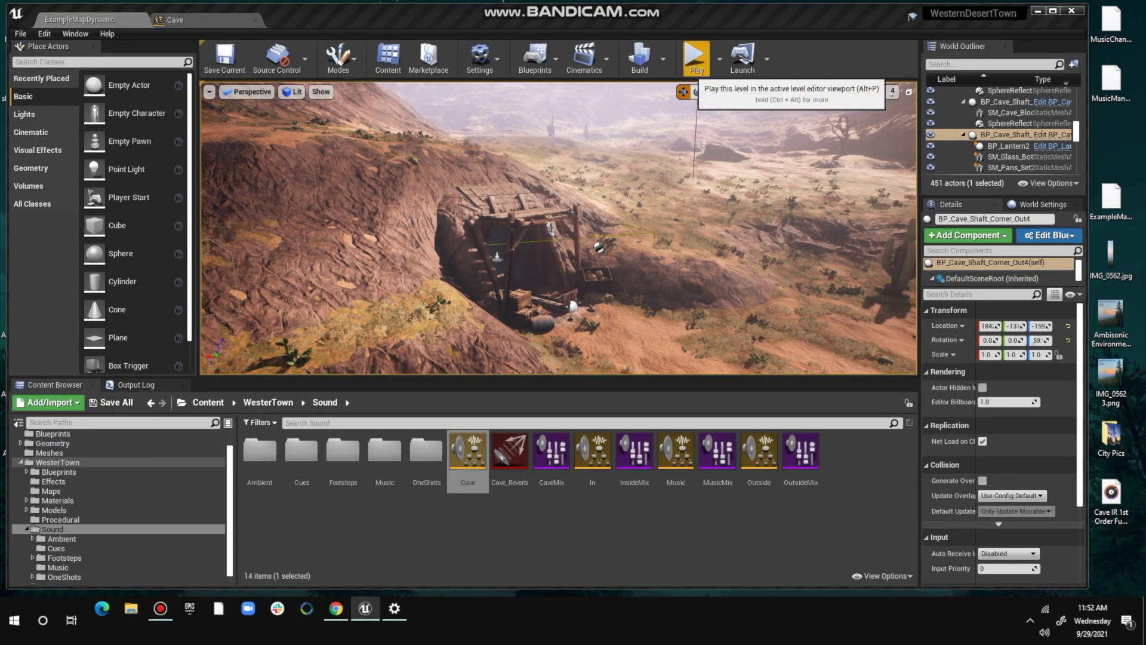
click(696, 59)
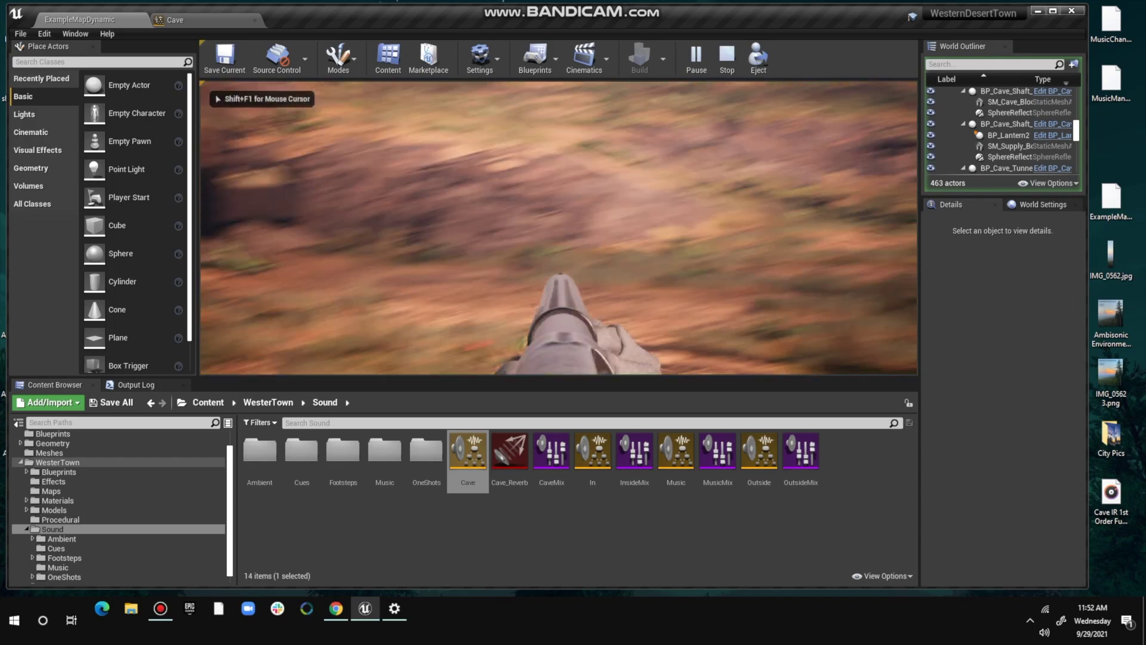
key(w)
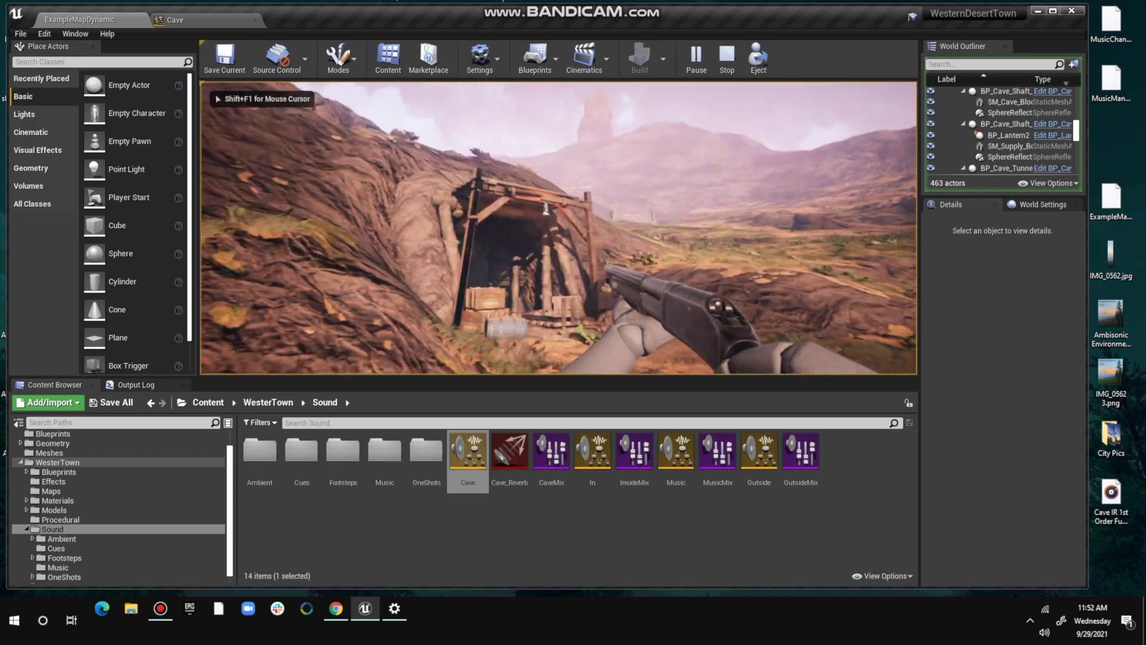
click(558, 227)
key(w)
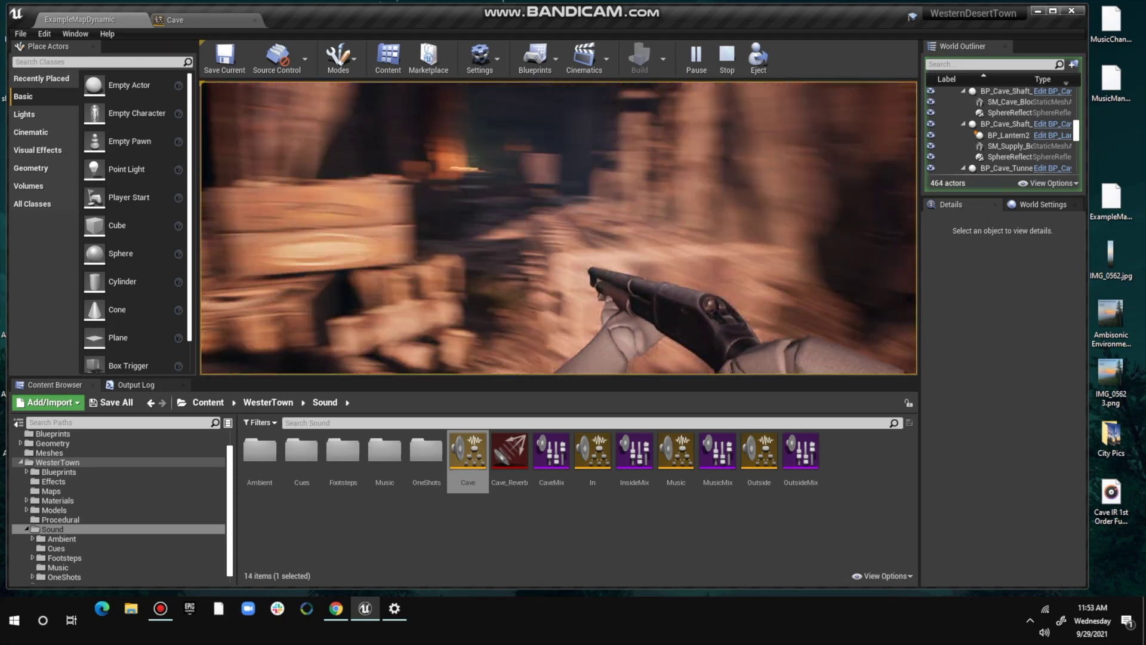
key(w)
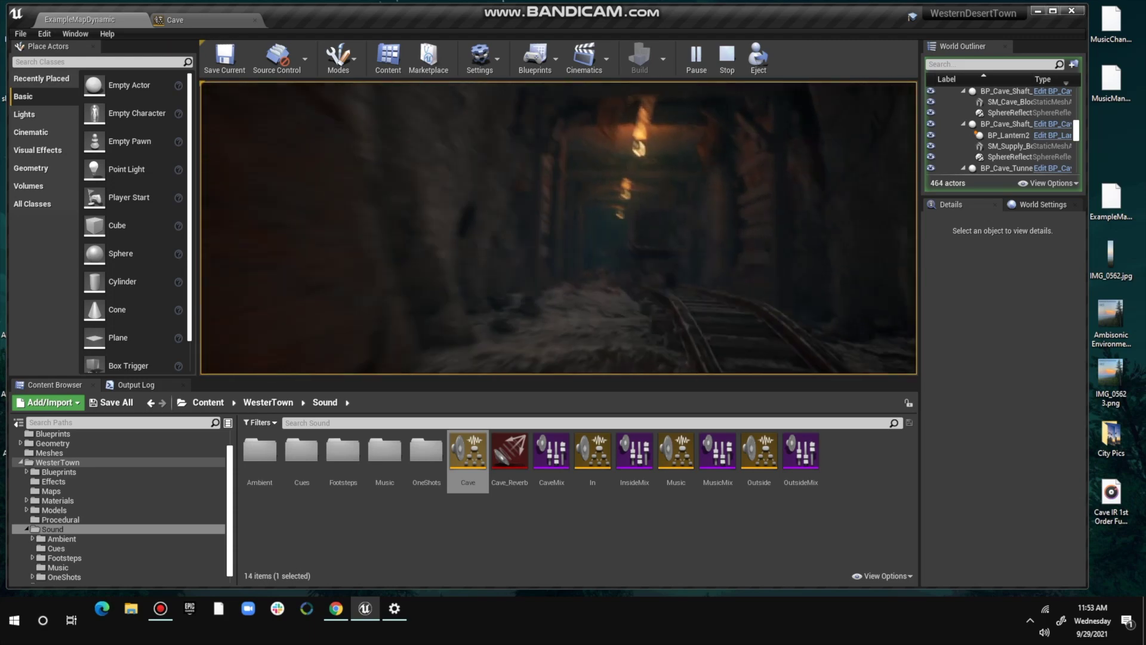
key(w)
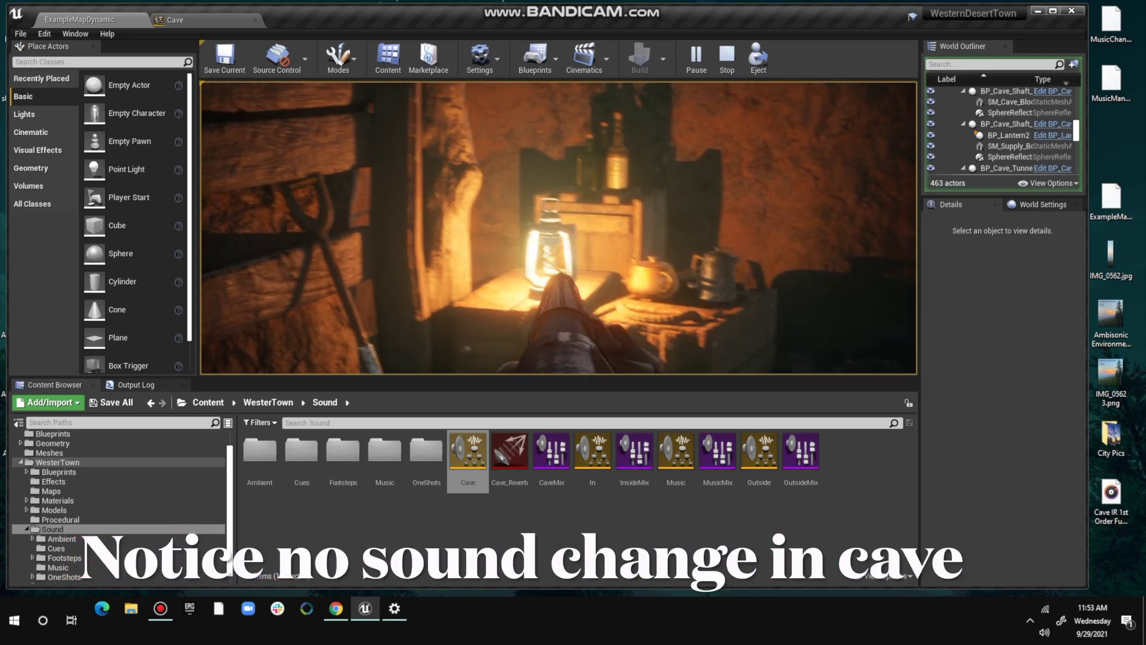
key(s)
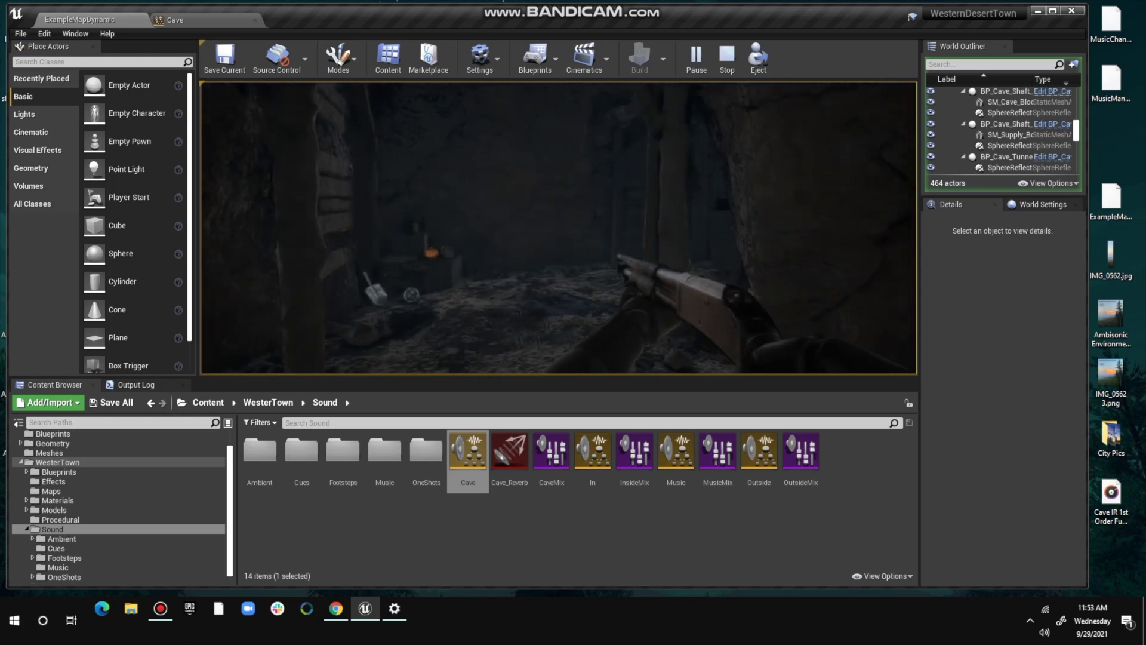
key(Escape)
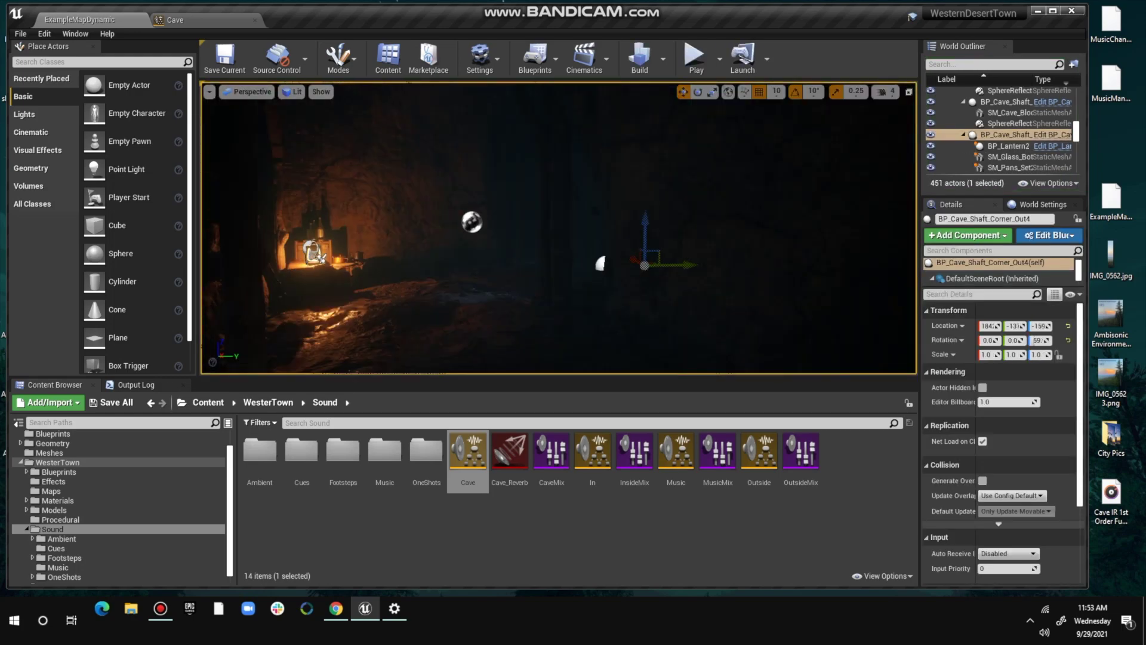
- Import the rendered Cave IR file from the desktop into the Sound folder and open it
right_drag(559, 227, 559, 227)
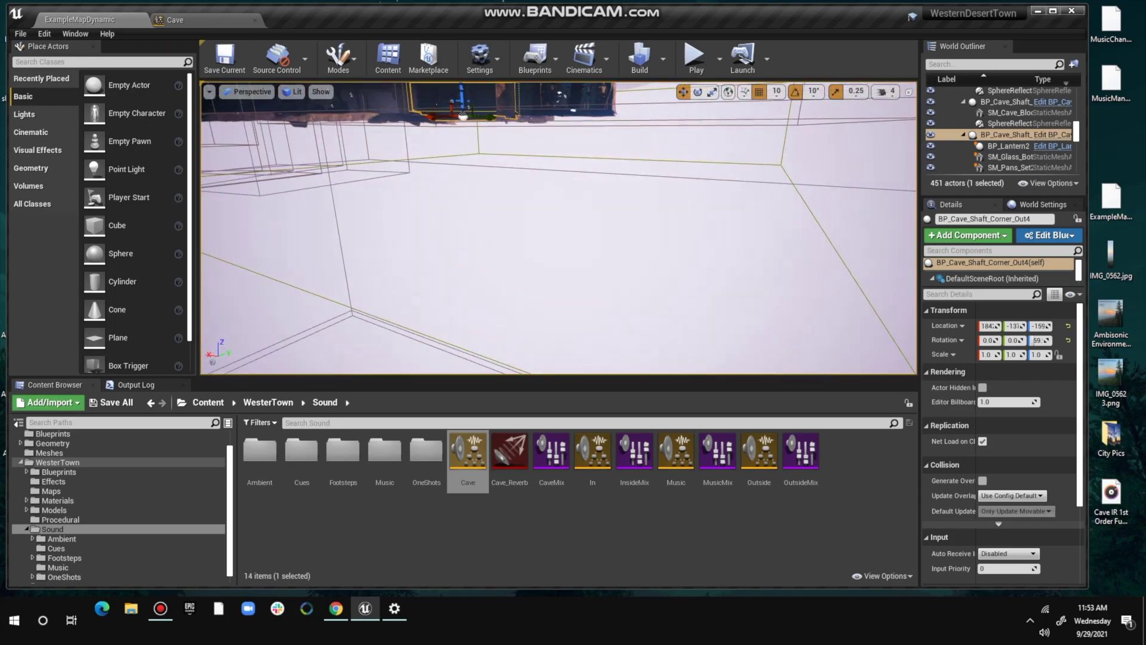
right_drag(558, 227, 559, 227)
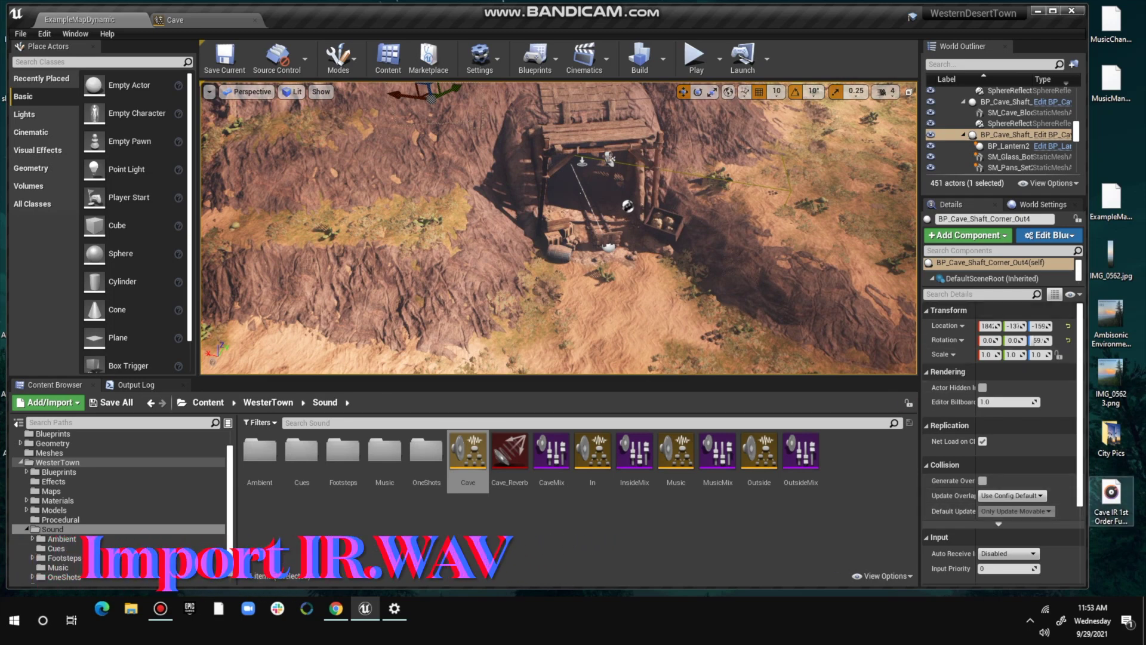
click(468, 451)
drag(1111, 492, 509, 452)
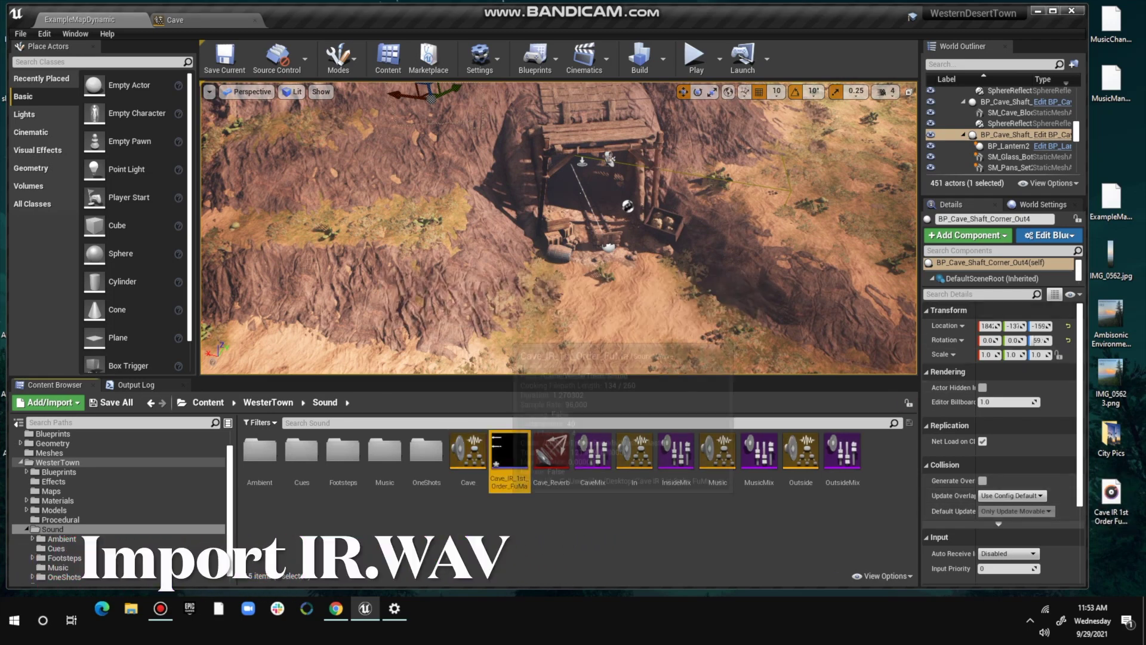
double_click(509, 452)
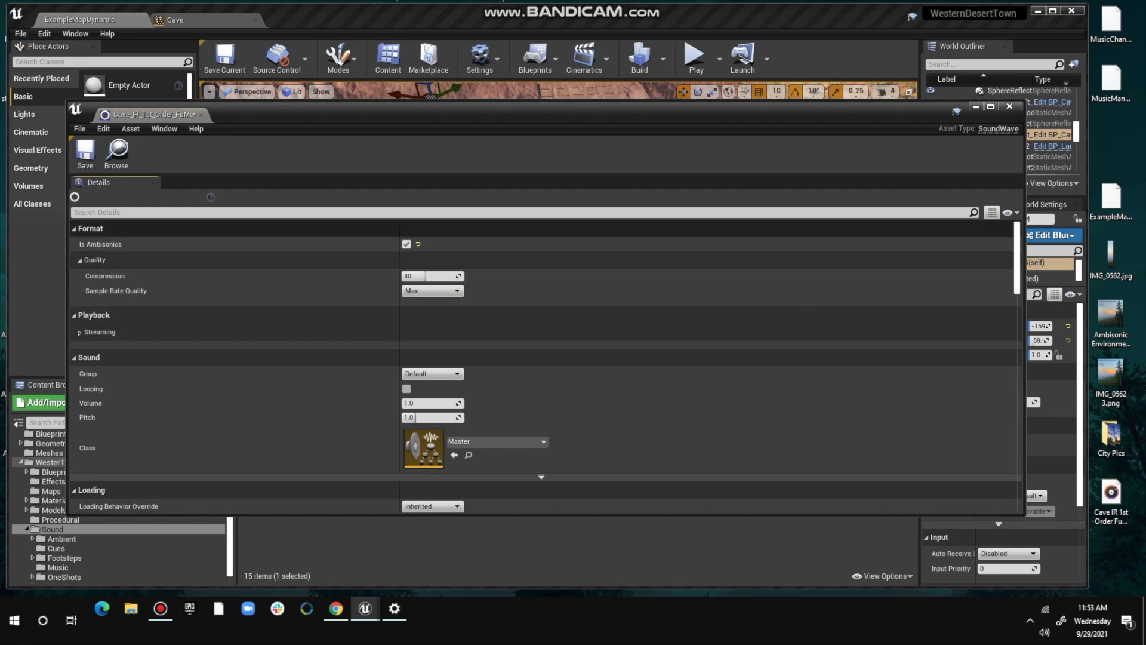
- Save the Cave_IR_1st_Order_FuMa sound wave and create an Impulse Response asset from it
click(85, 152)
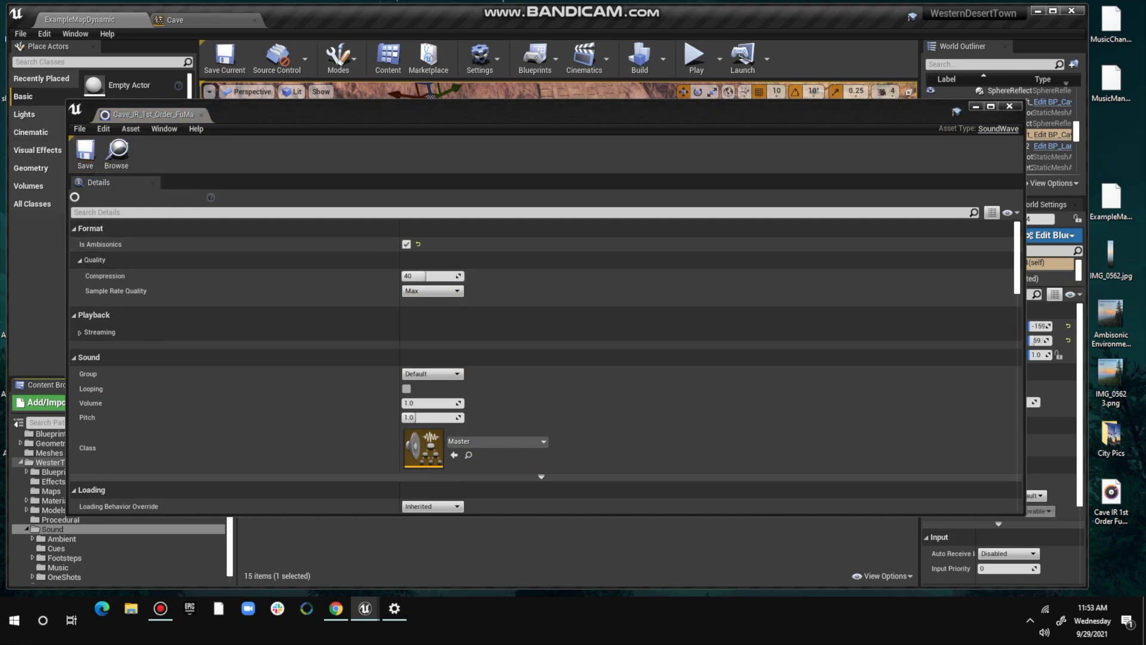
click(1009, 107)
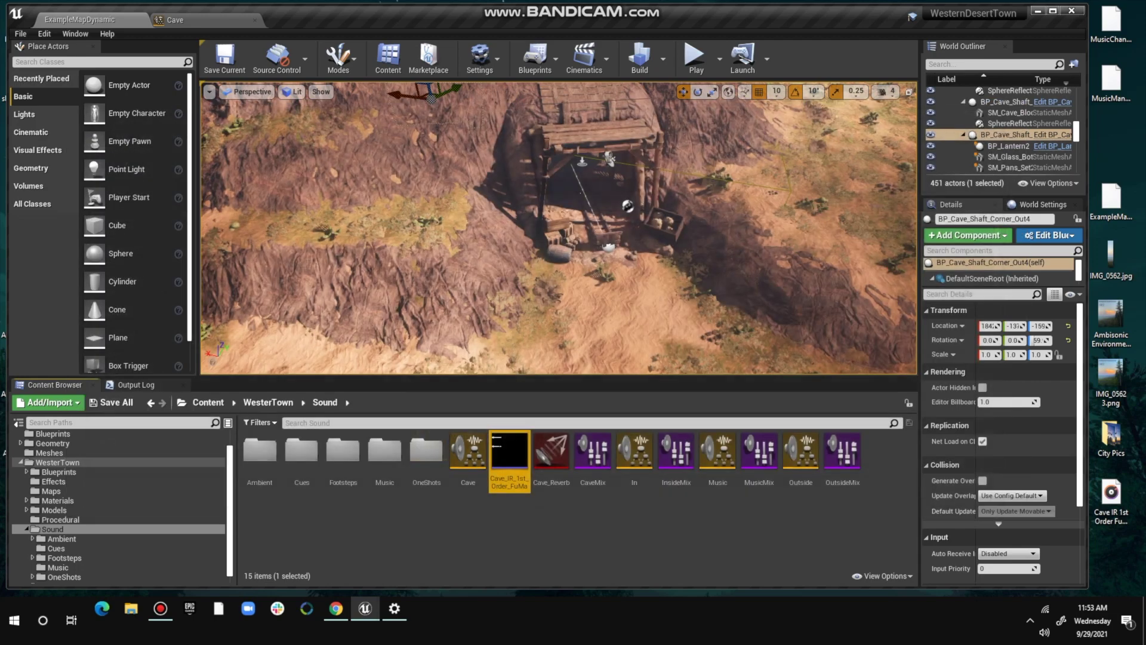
right_click(509, 457)
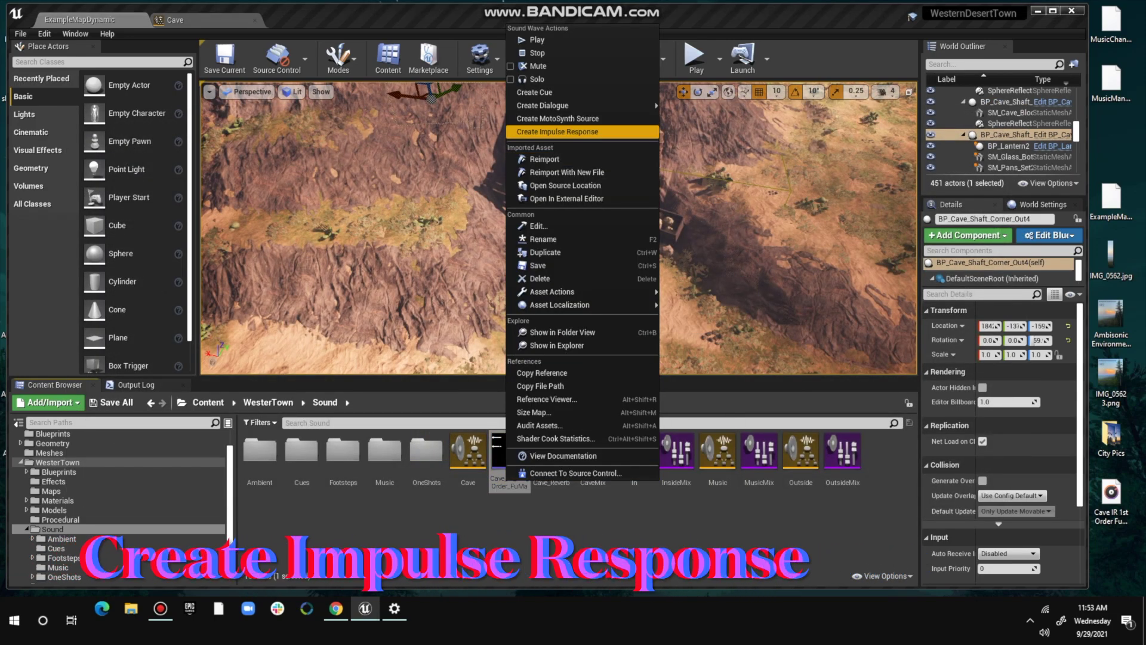
click(557, 132)
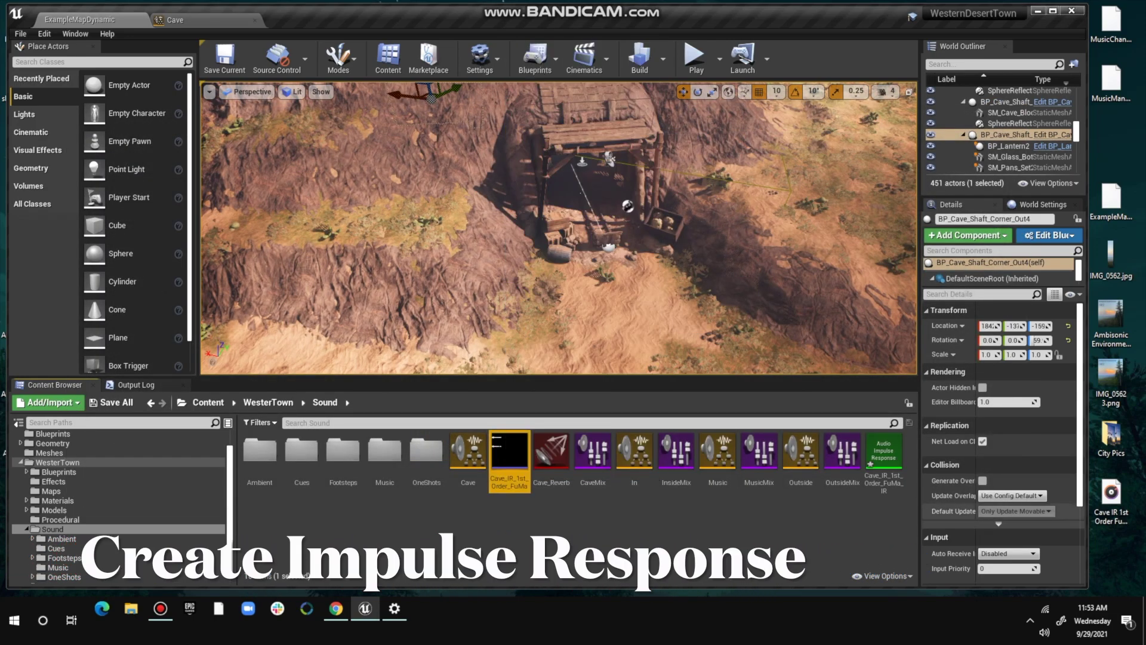
- Add a Sound Submix from Sounds > Mix, name it CaveIR, and open it
right_click(536, 519)
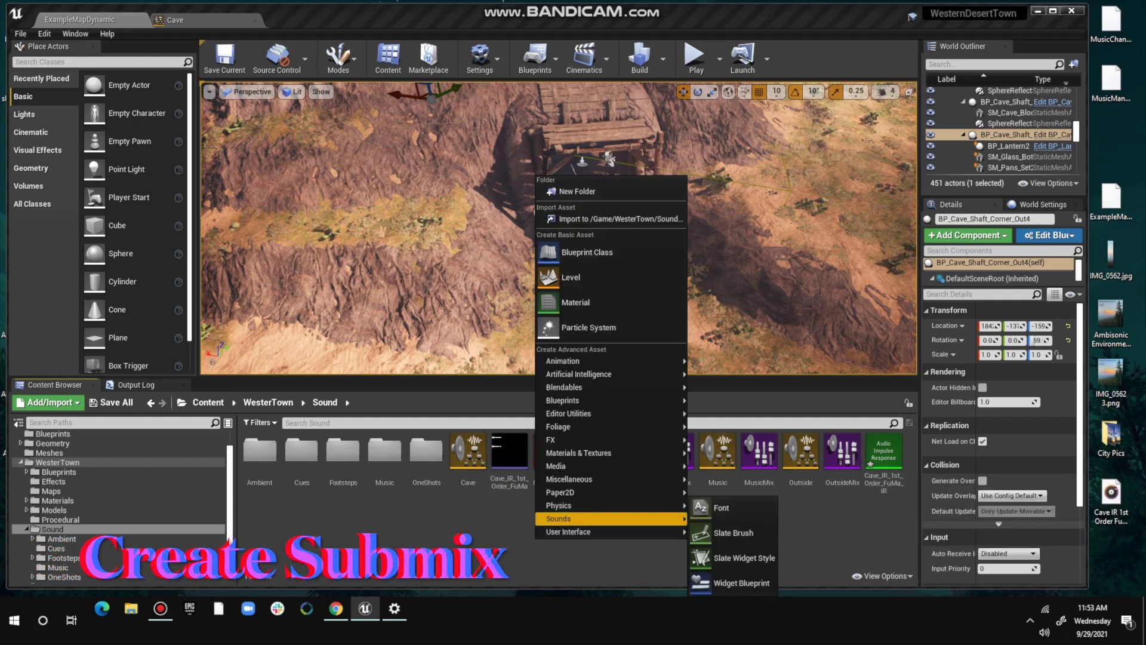
mouse_move(597, 518)
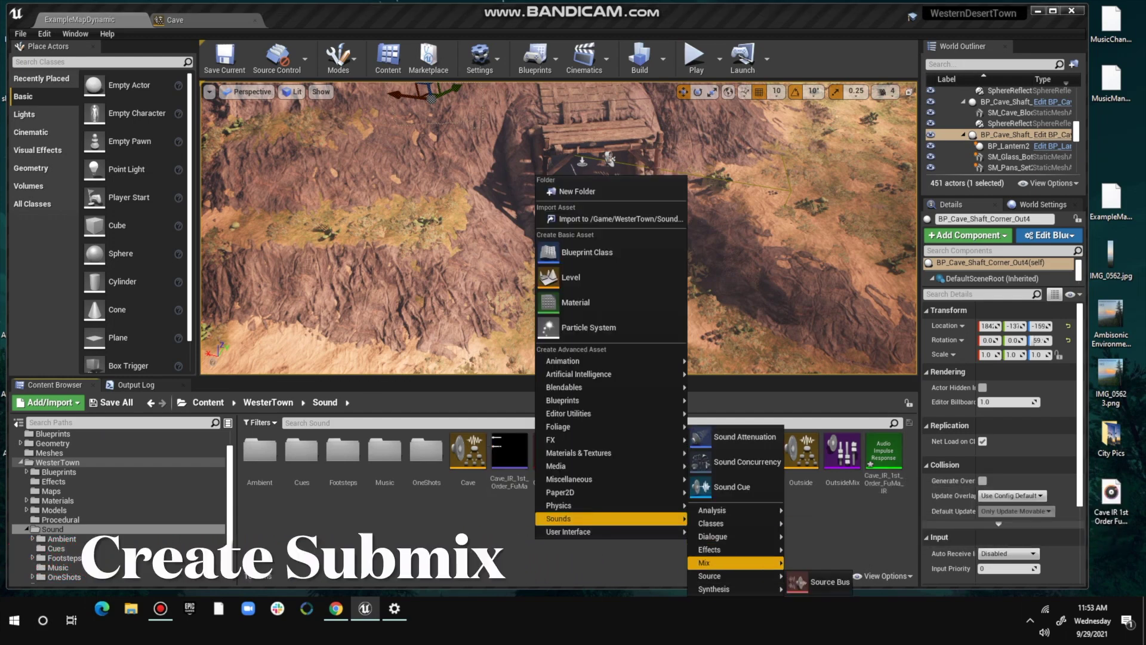
mouse_move(707, 562)
click(836, 532)
text(CaveIR)
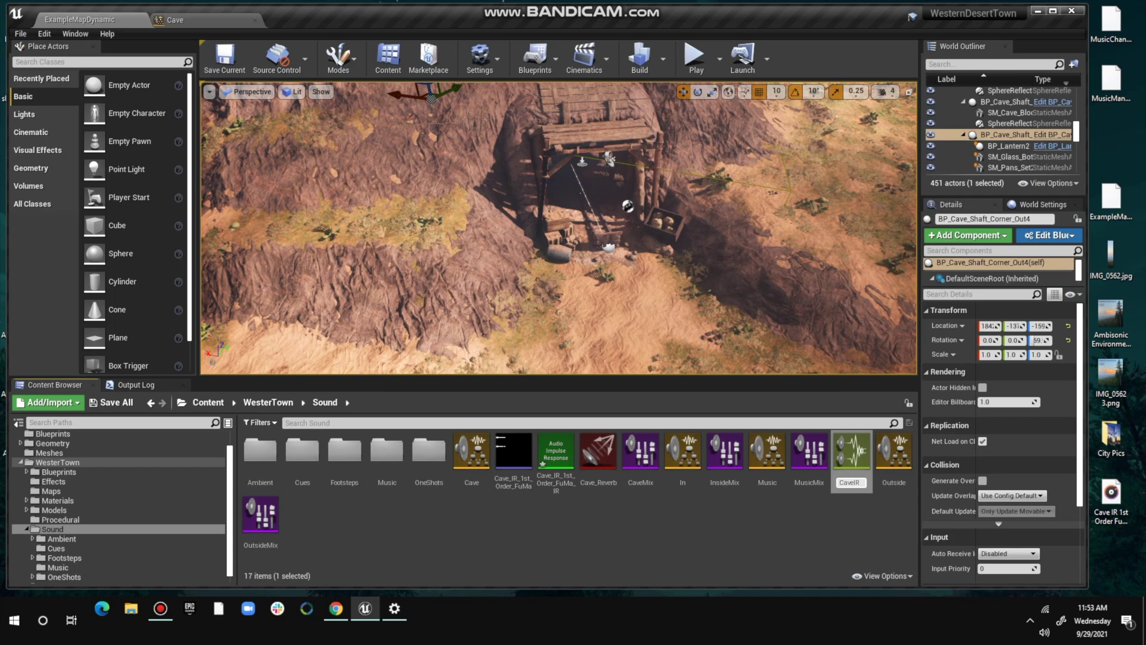
key(Return)
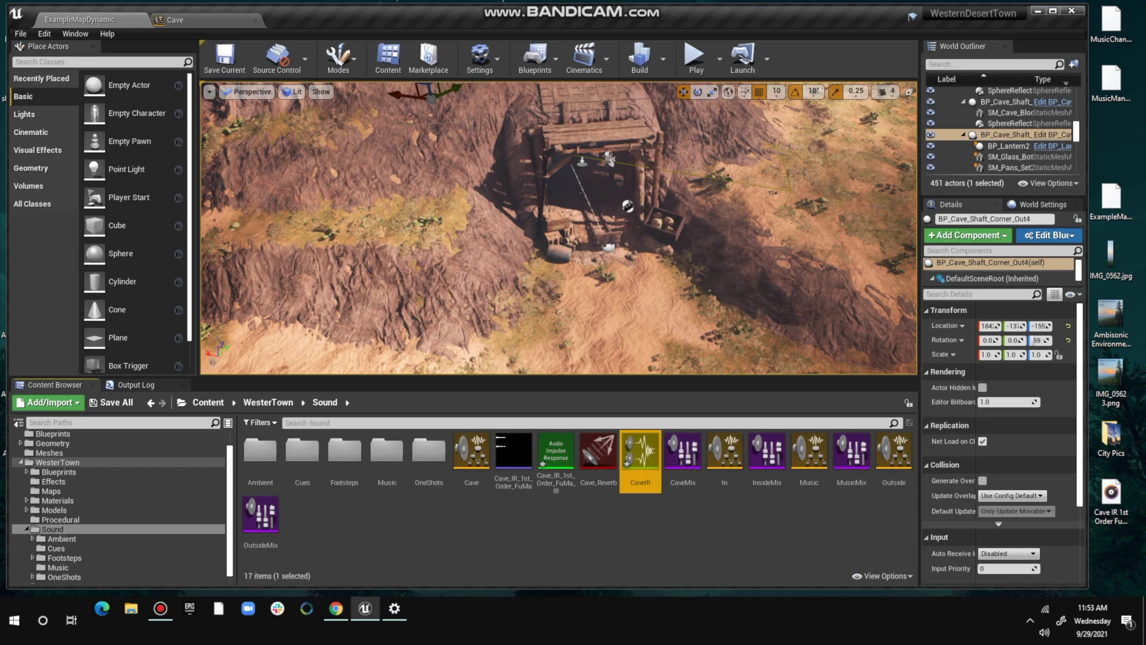
double_click(641, 457)
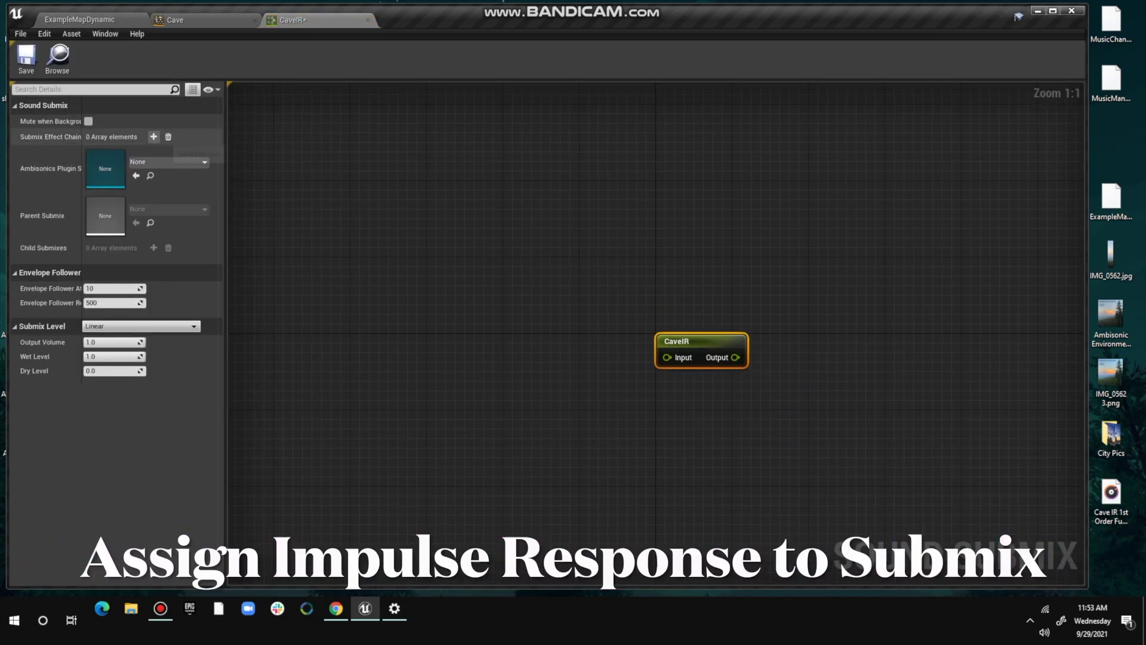
- Add an effect slot to CaveIR and save a new preset named Cave_IR_1st_Order_FuMa_IR in the Sound folder
click(154, 137)
click(193, 162)
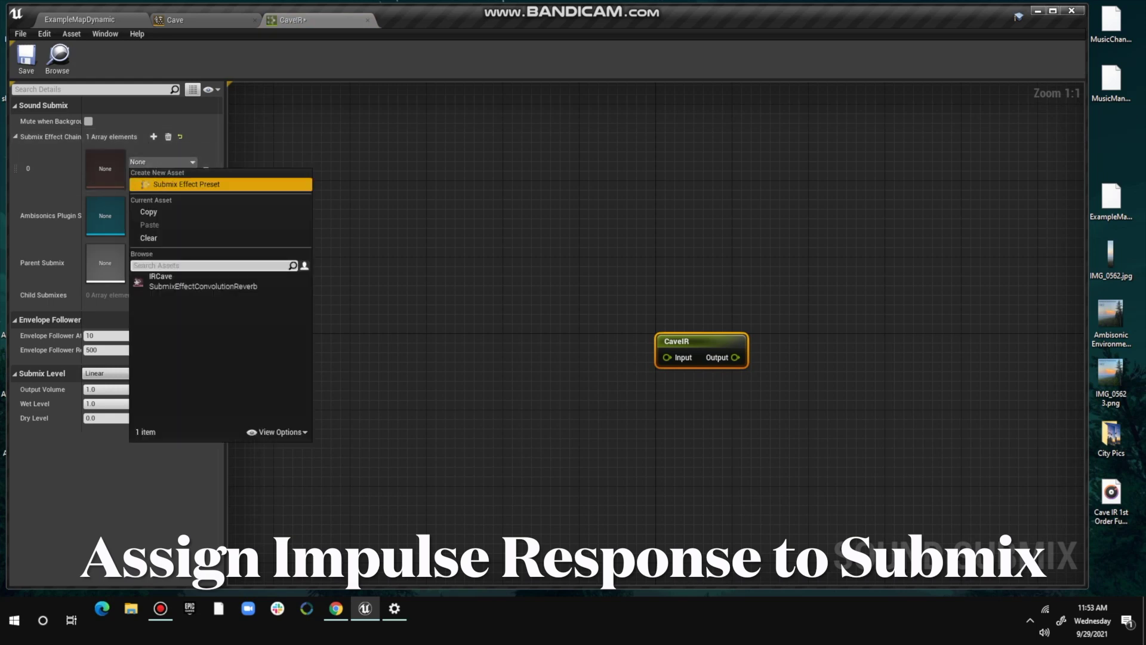
click(187, 182)
click(239, 184)
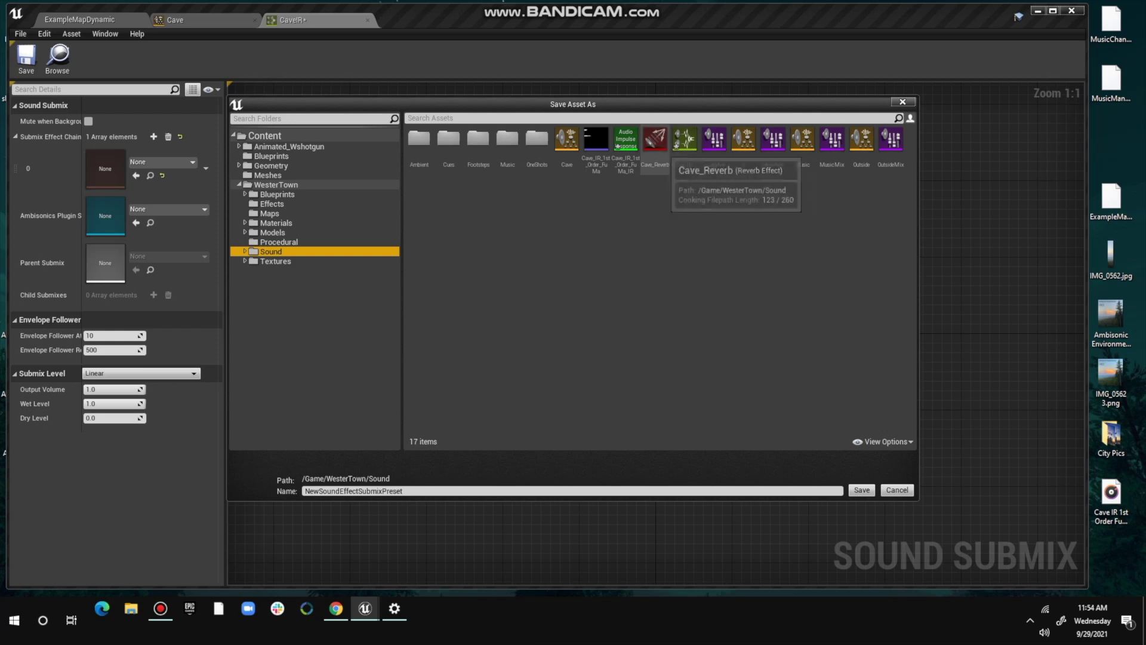
click(625, 141)
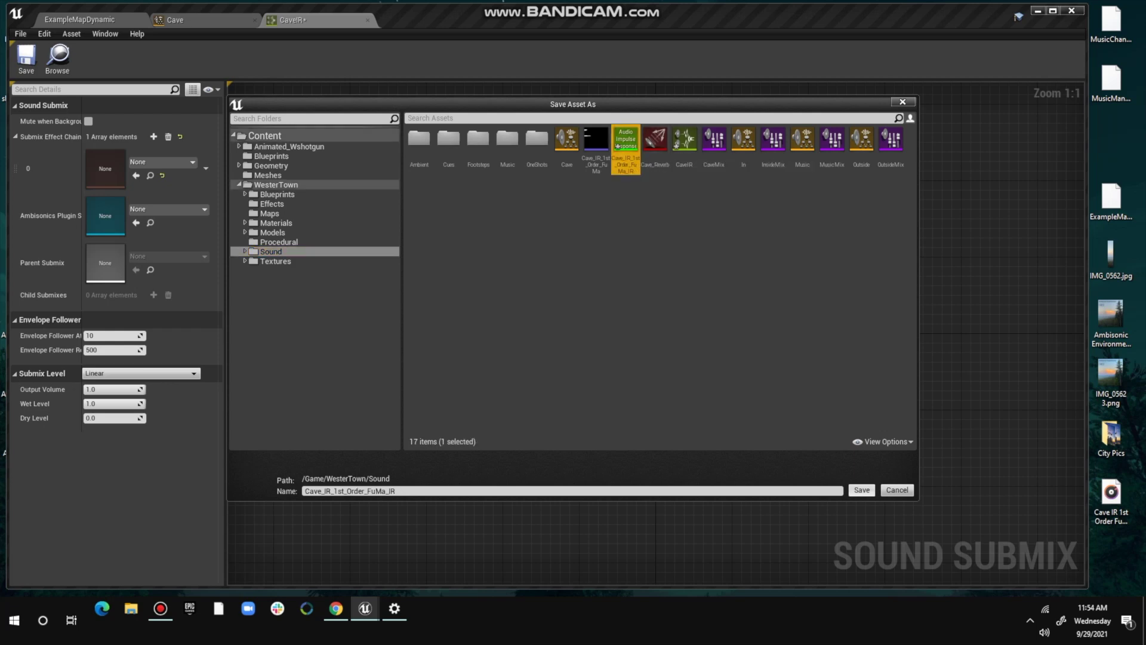
key(Return)
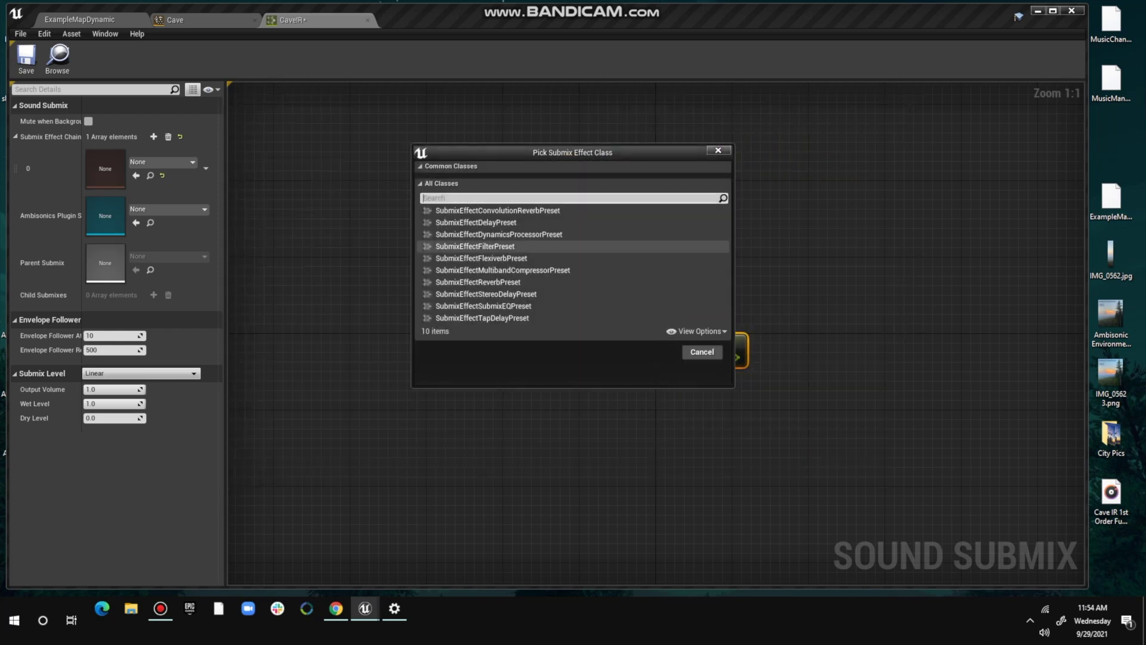
- Make the preset a ConvolutionReverb, replacing the existing object, and set Dry Level to about 0.81
click(655, 351)
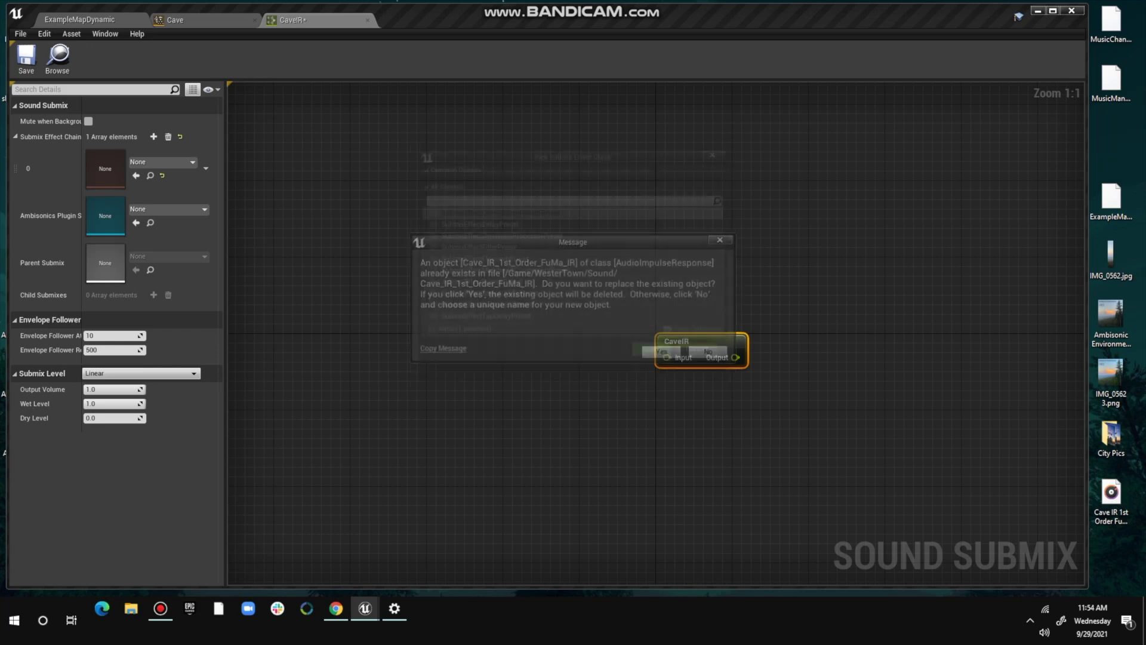
click(656, 352)
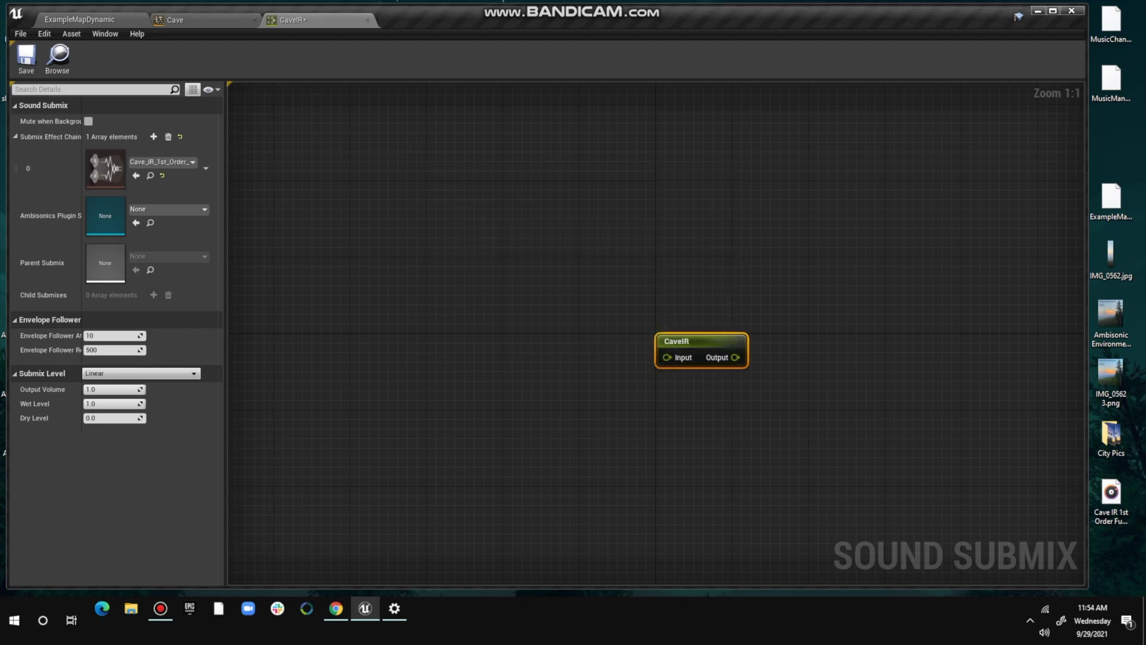
drag(113, 418, 123, 417)
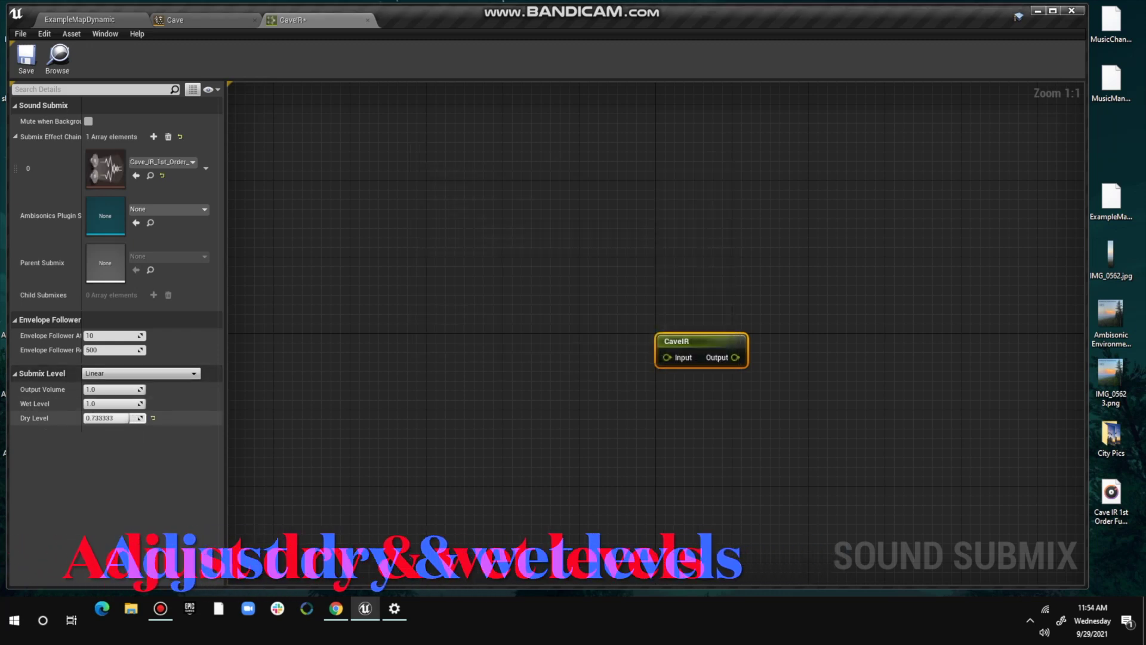
drag(131, 417, 134, 418)
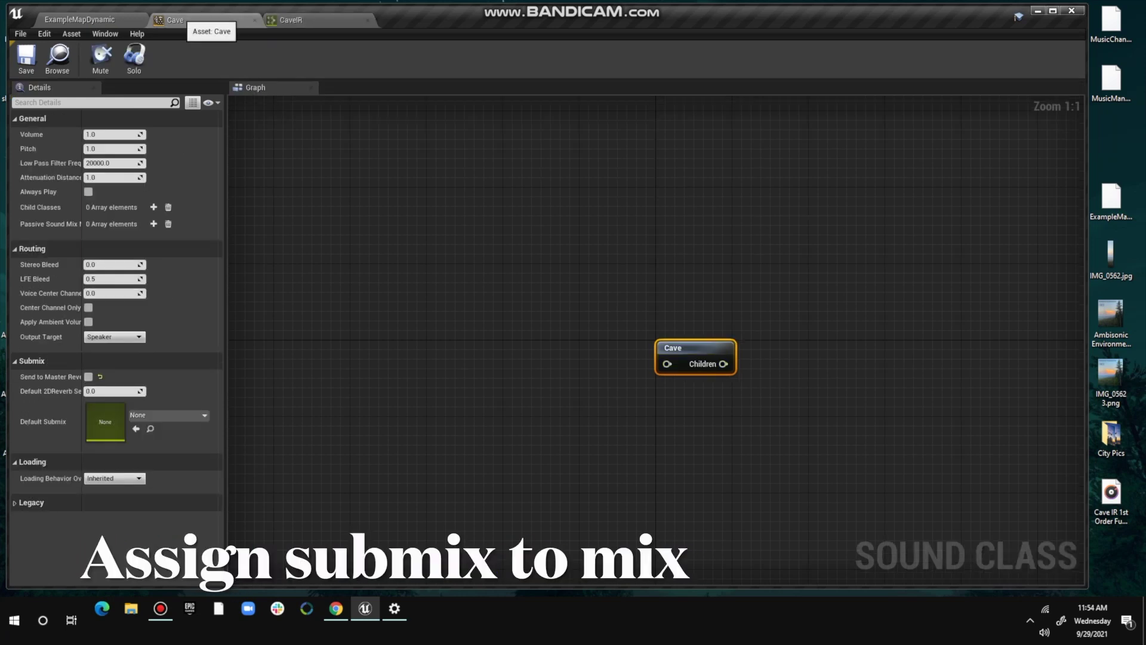
- Enable Send to Master Reverb for the Cave sound class and set its Default Submix to CaveIR
click(89, 377)
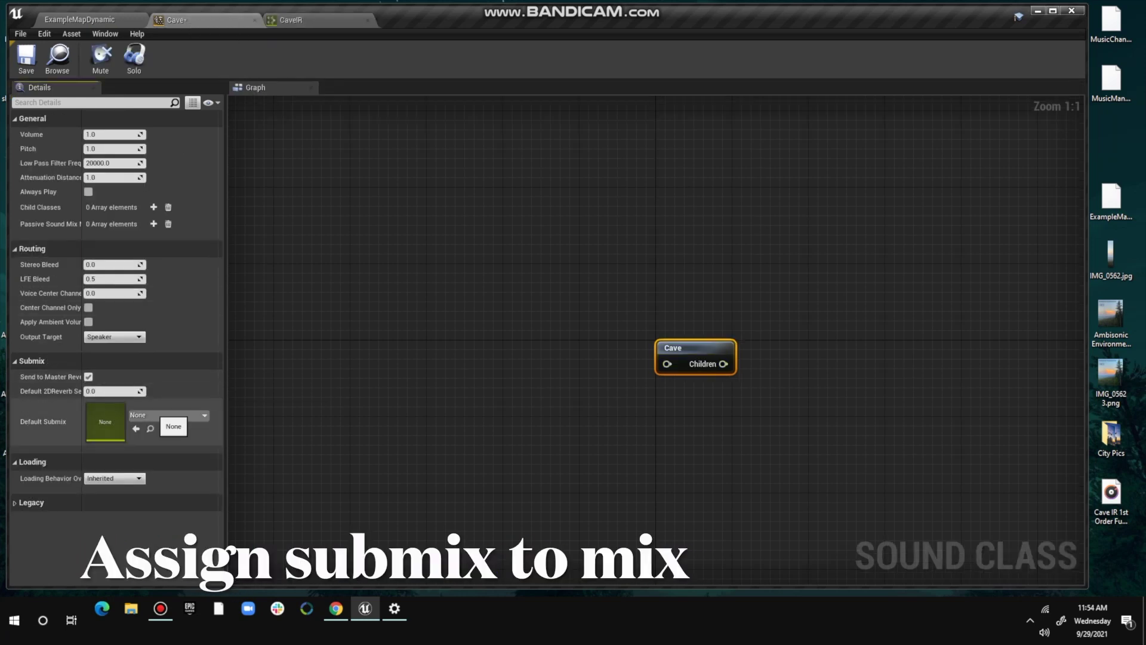
click(168, 415)
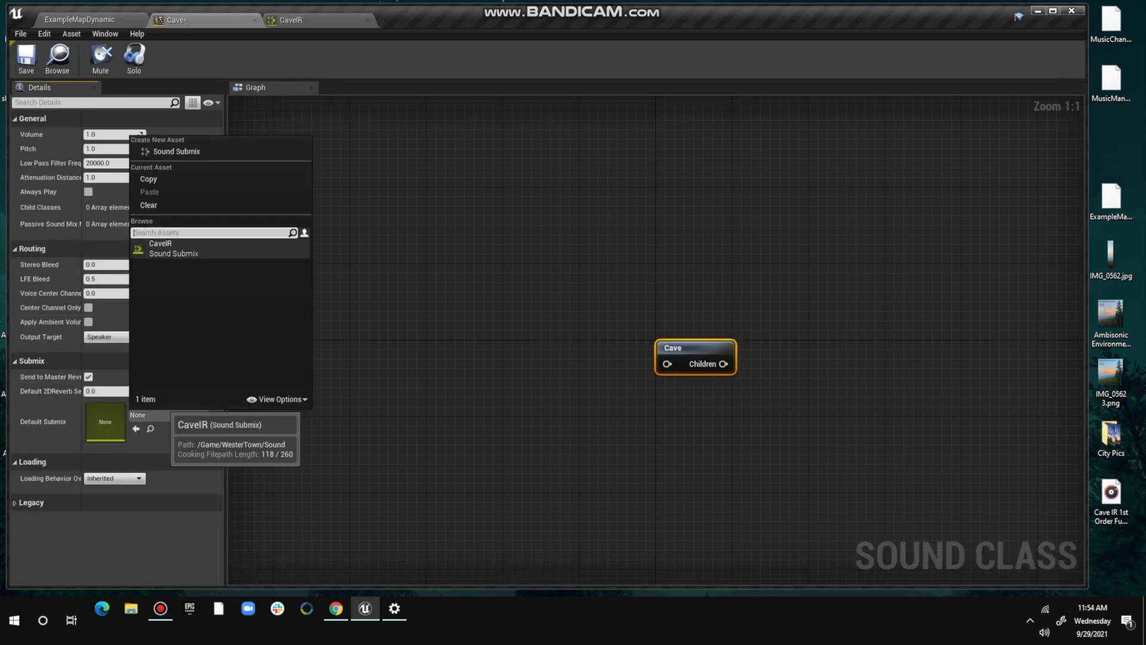
click(167, 248)
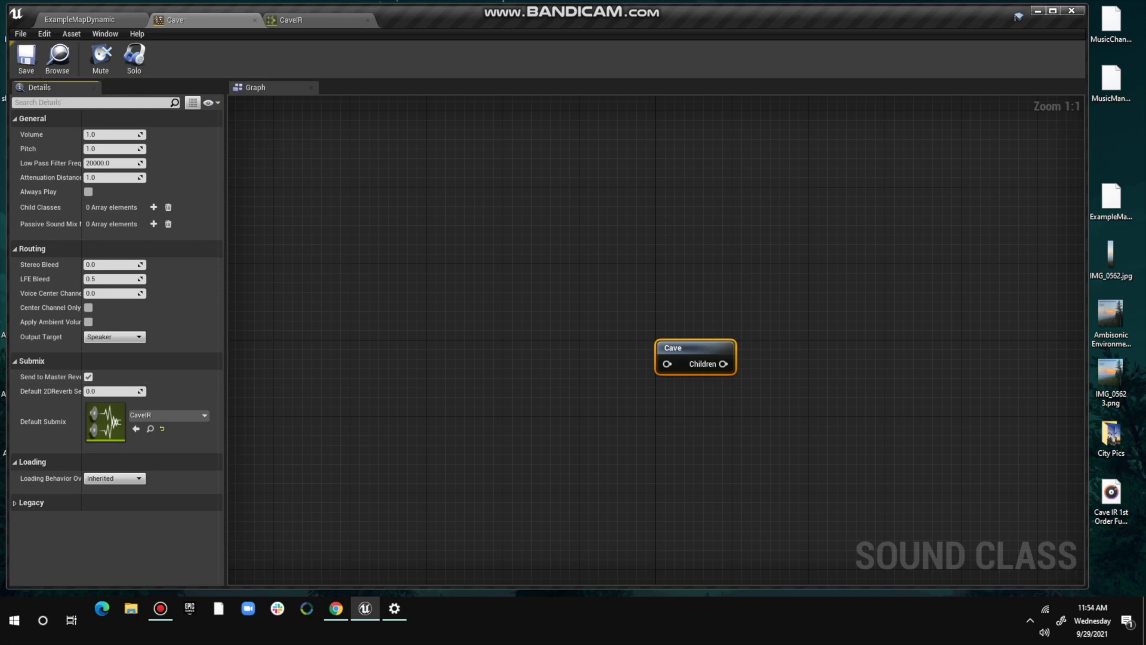
click(96, 19)
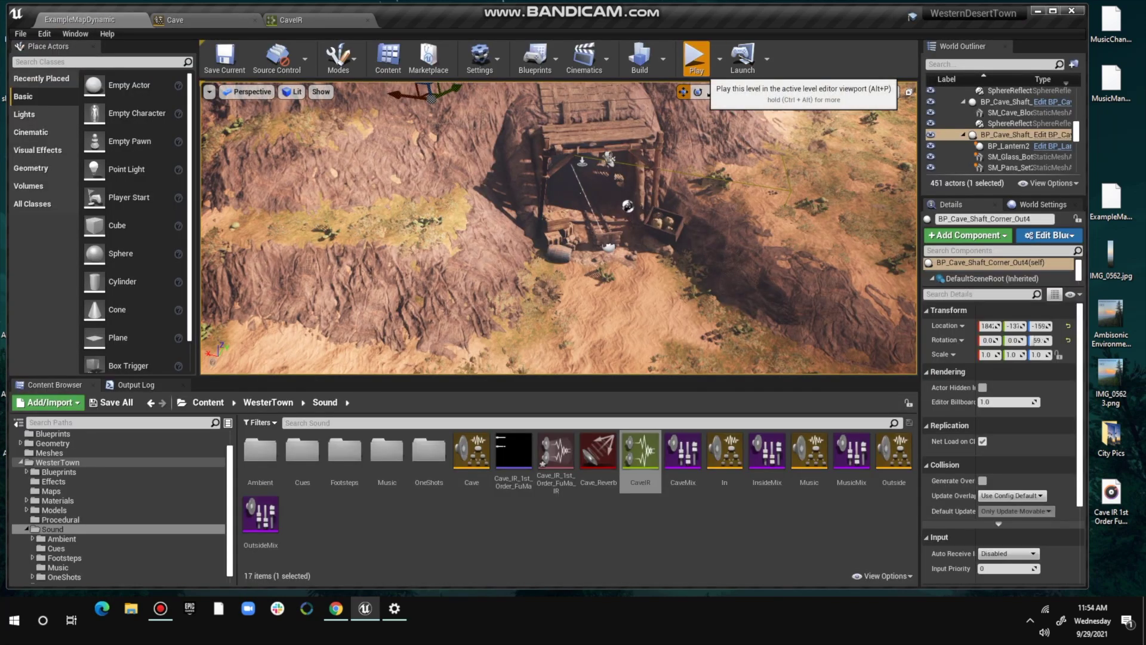
- Play-test the level by walking into the cave, then return to the Cave sound class editor
click(695, 59)
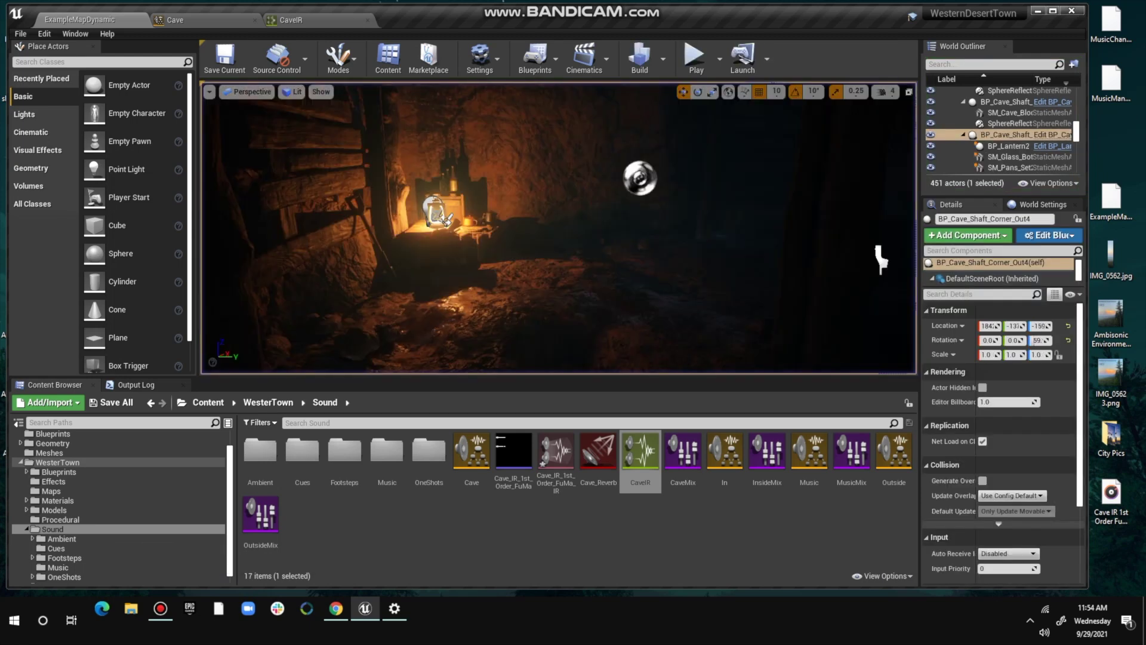
click(189, 21)
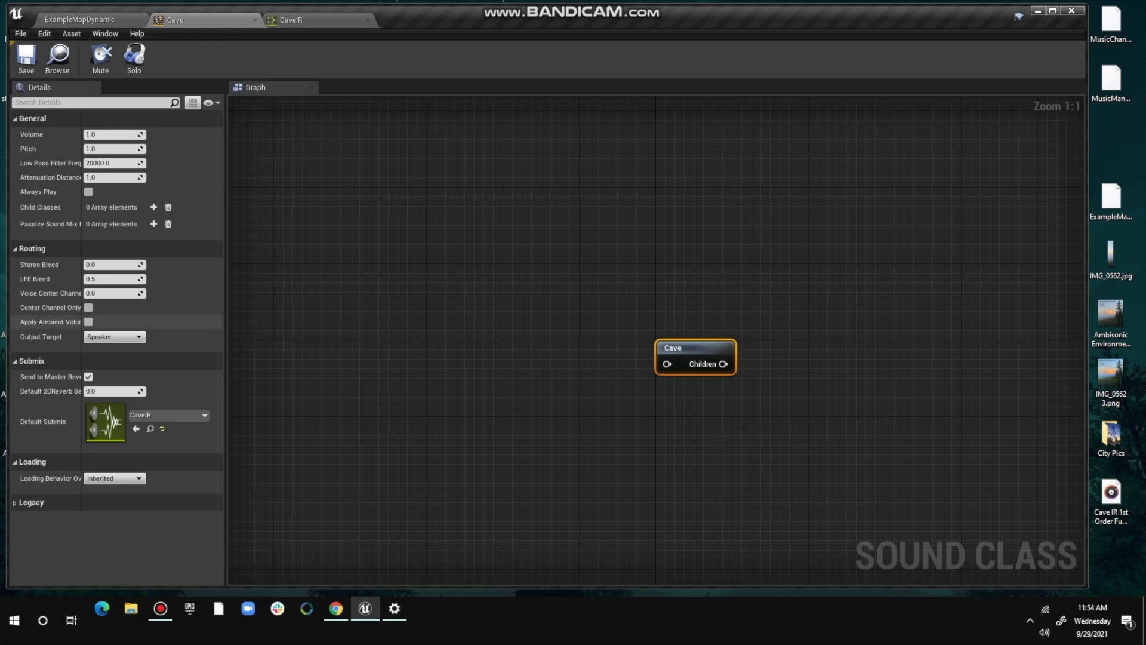
- Adjust CaveIR's Dry Level to 0.447619 and play-test the cave level again
click(291, 19)
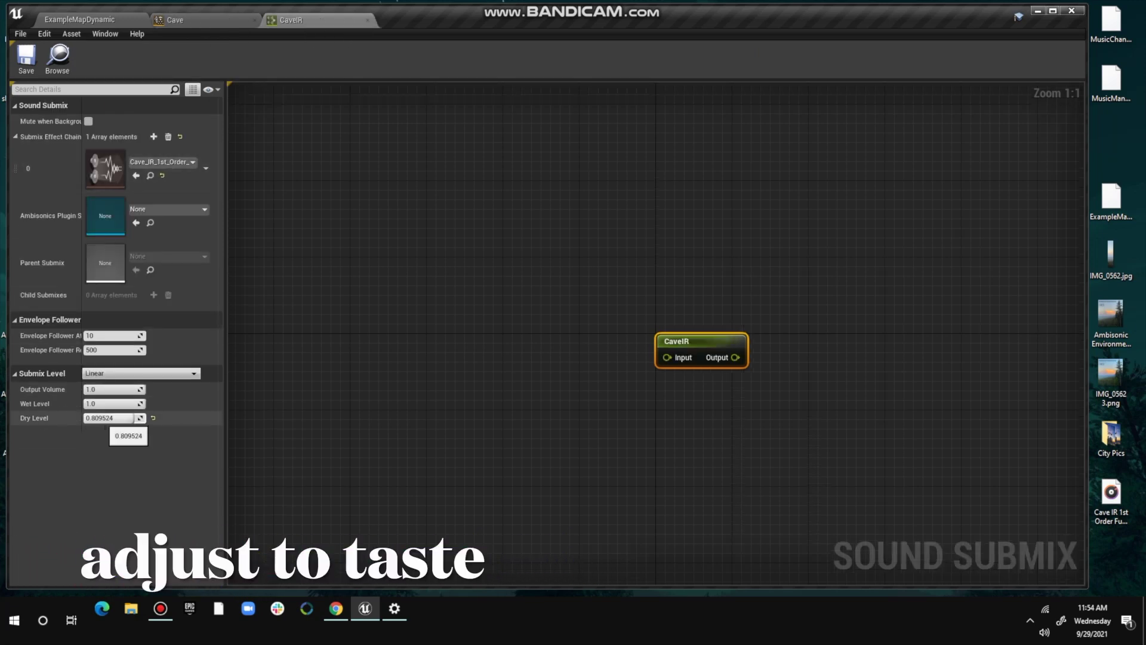
drag(108, 418, 111, 418)
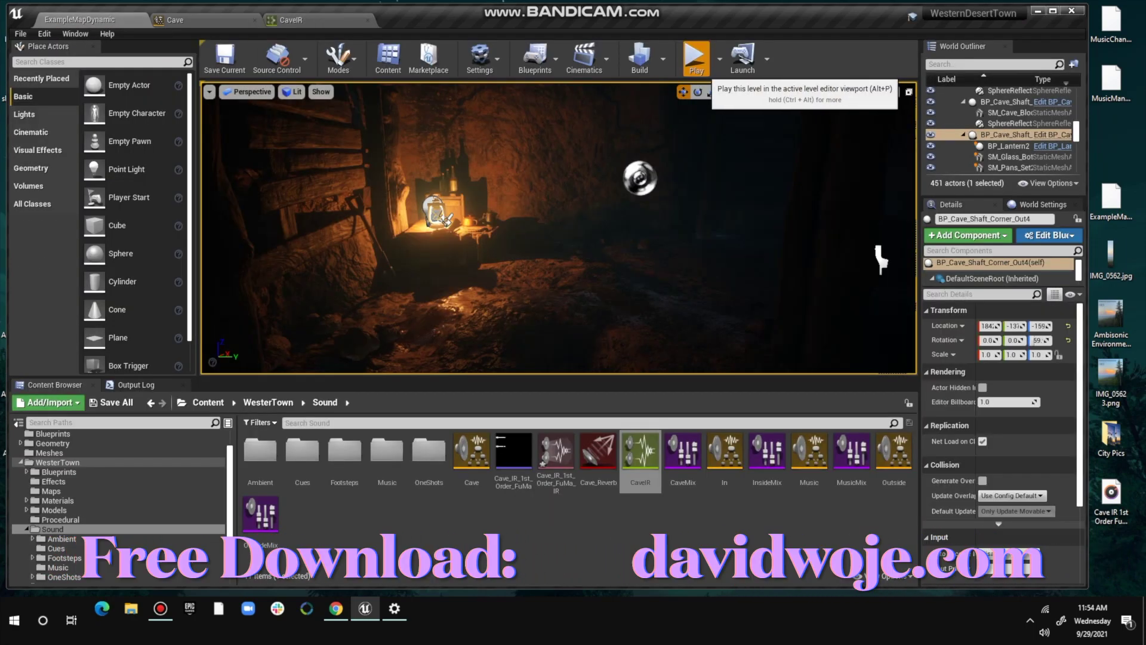
click(696, 56)
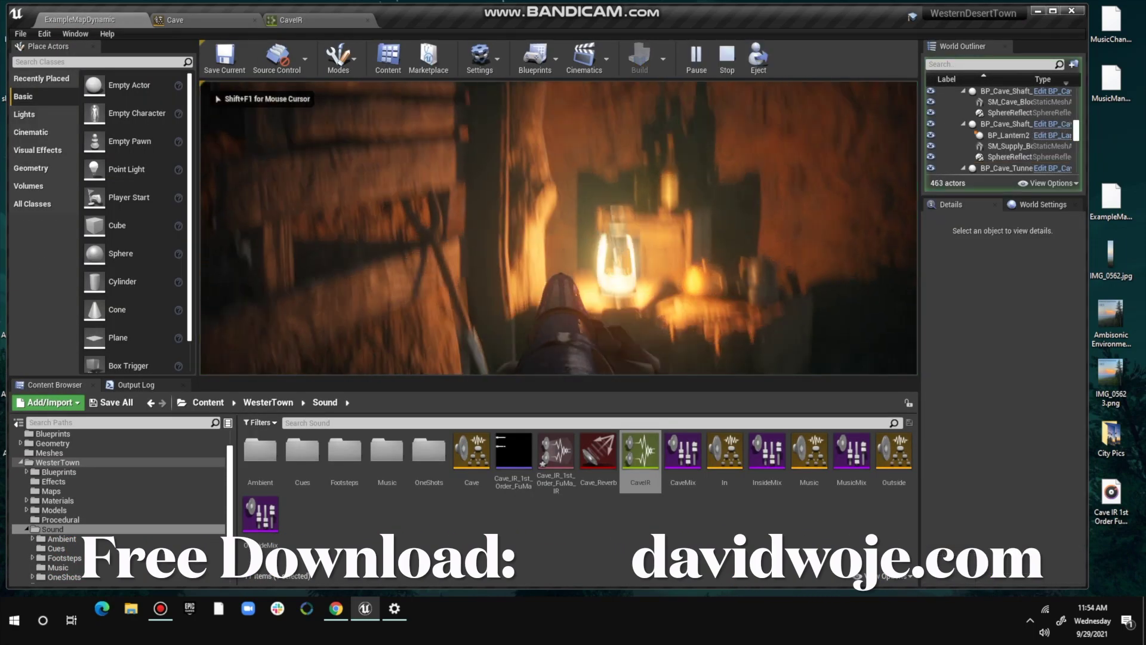